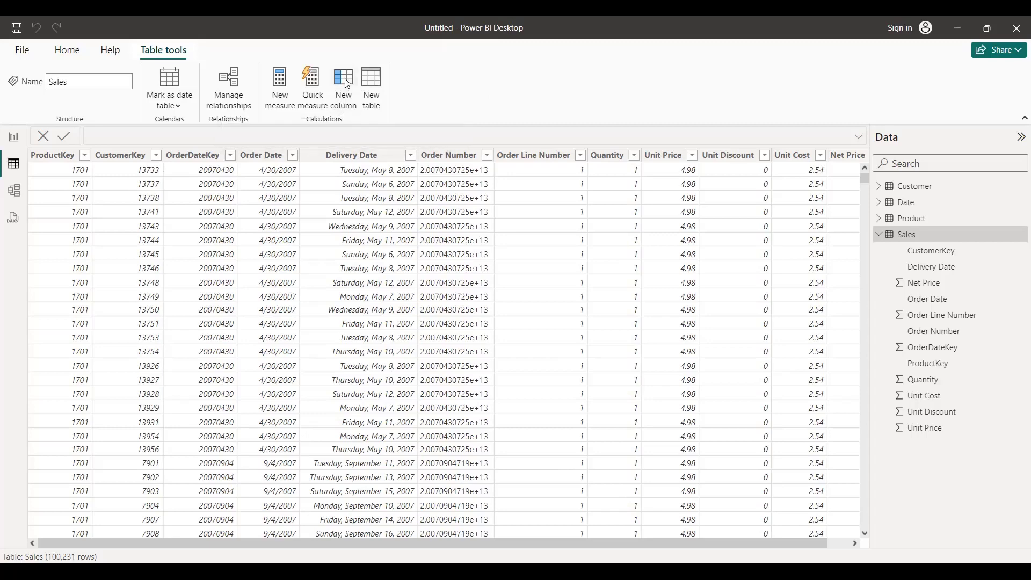
- Add a calculated column to the Sales table with the formula DiffDate = Sales[Delivery Date]-Sales[Order Date]
{"action": "left_click", "coordinate": [348, 84]}
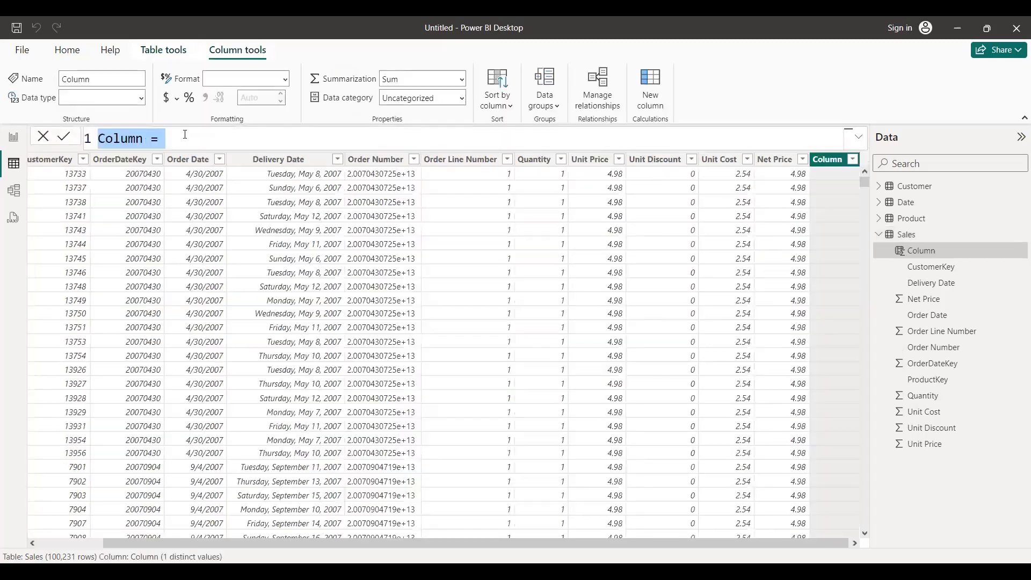
{"action": "type", "text": "Di"}
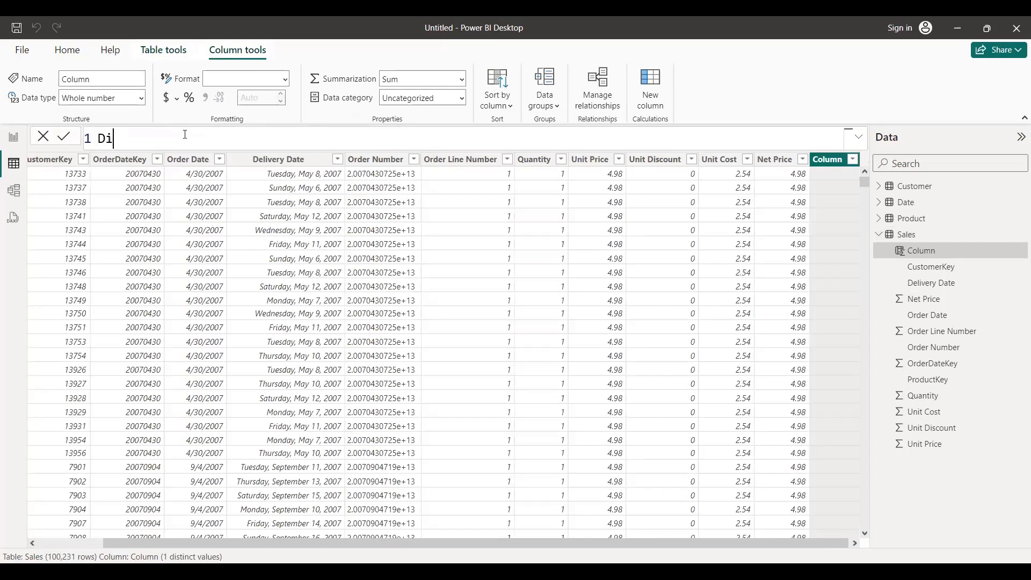
{"action": "type", "text": "ffDate= deliv"}
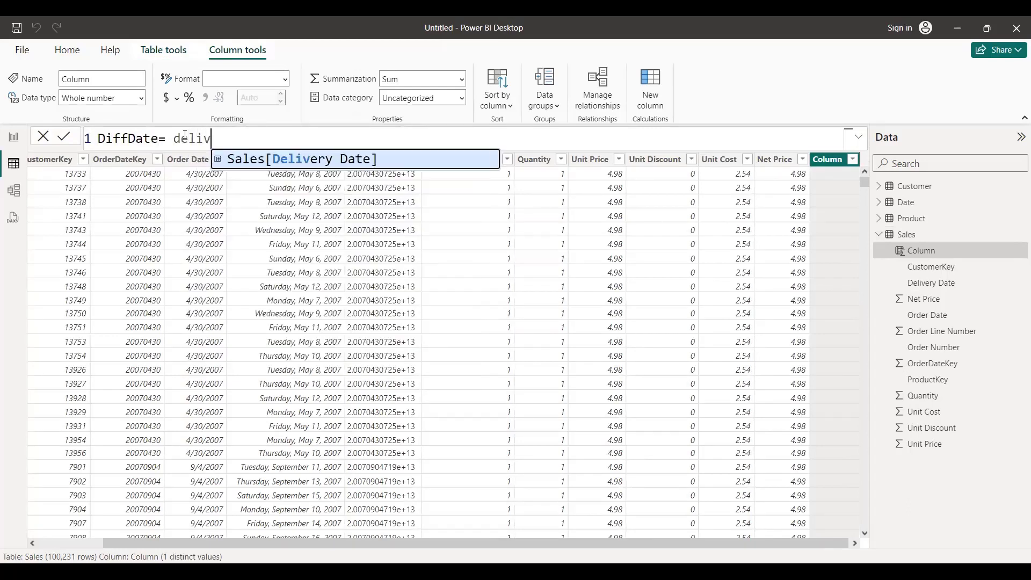
{"action": "key", "text": "Tab"}
{"action": "type", "text": "-"}
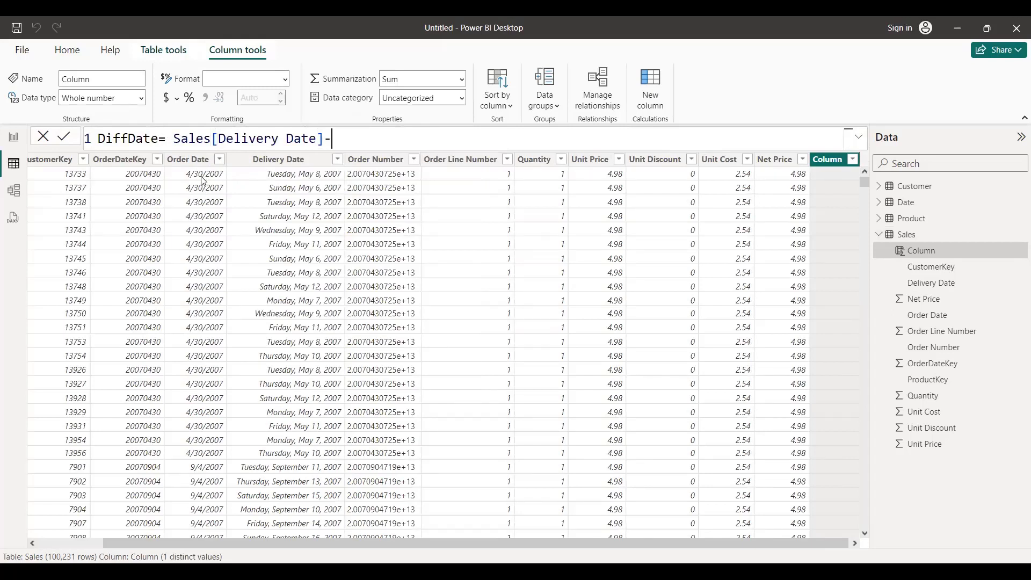
{"action": "type", "text": "order"}
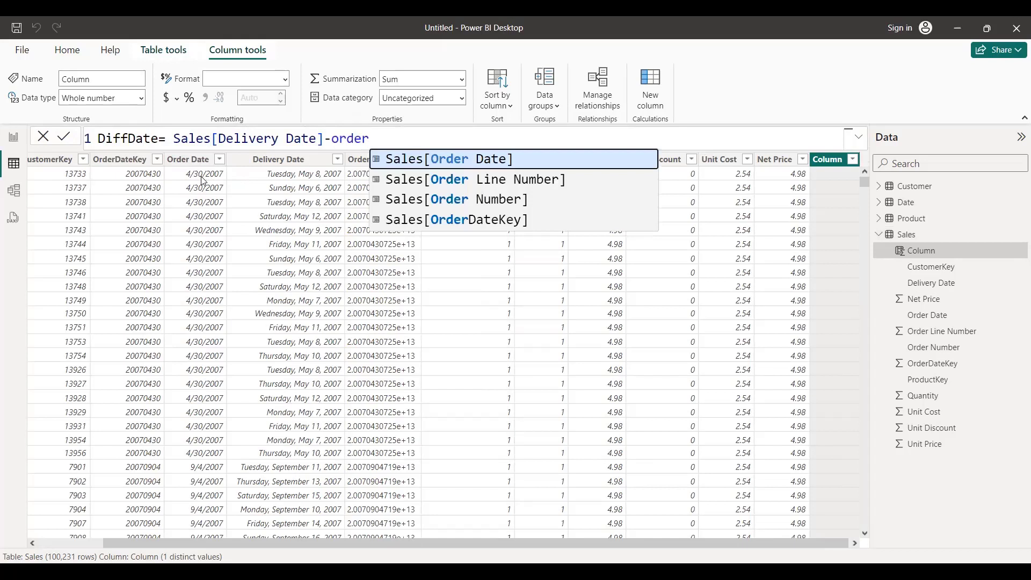
{"action": "key", "text": "Tab"}
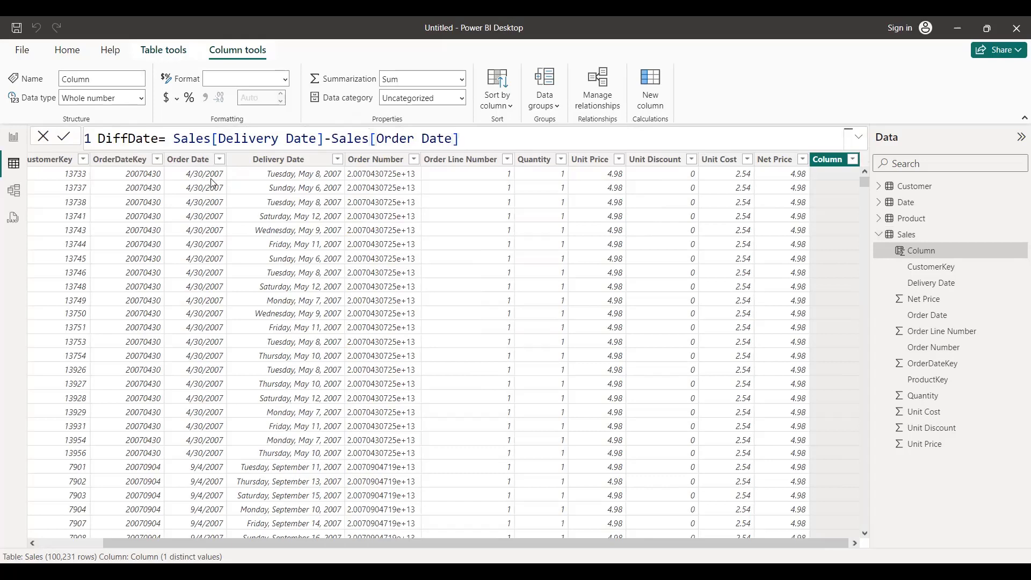
{"action": "key", "text": "Return"}
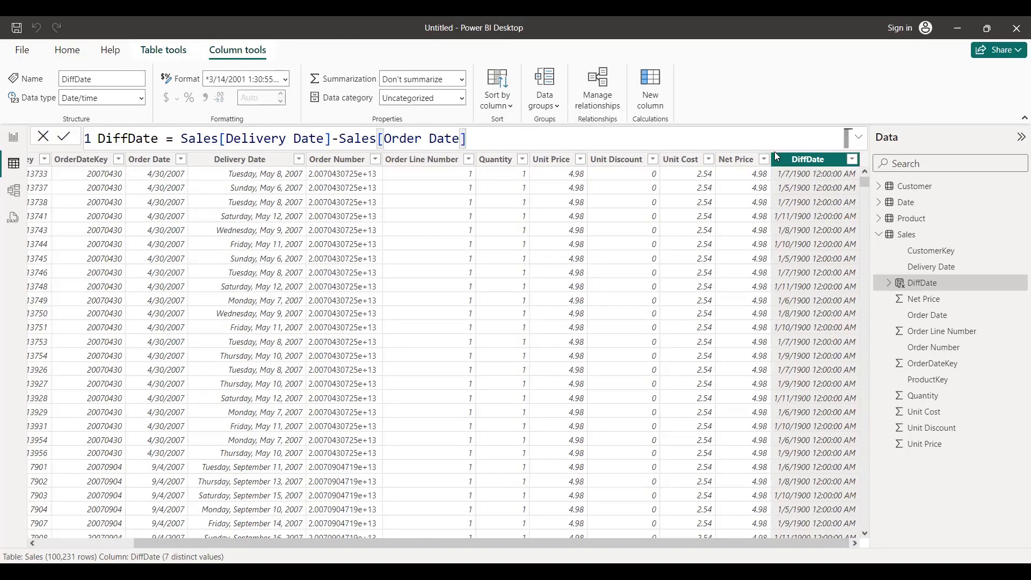
- Change the data type of the DiffDate column to Whole number and accept the conversion
{"action": "left_click", "coordinate": [141, 97]}
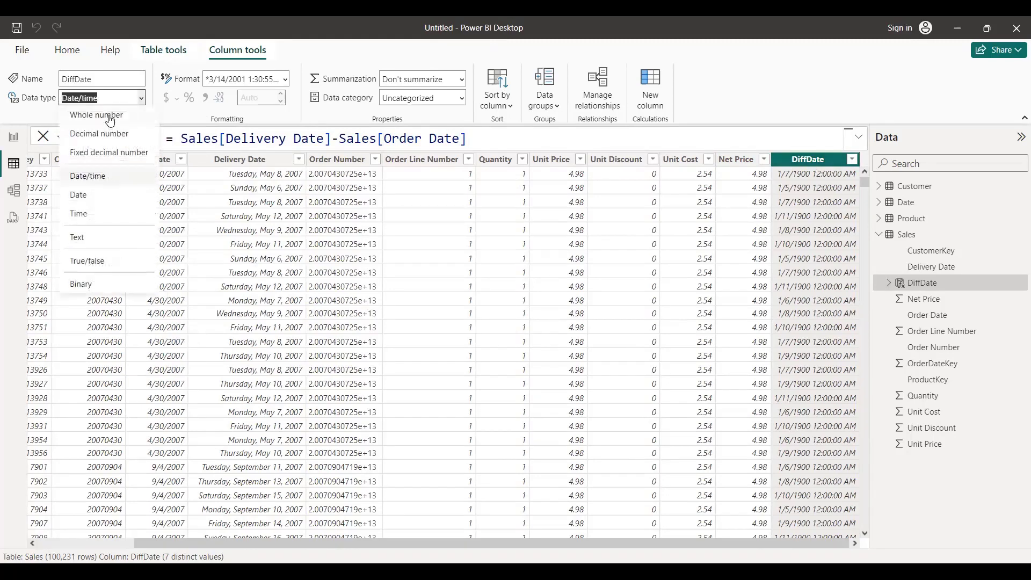
{"action": "left_click", "coordinate": [111, 119]}
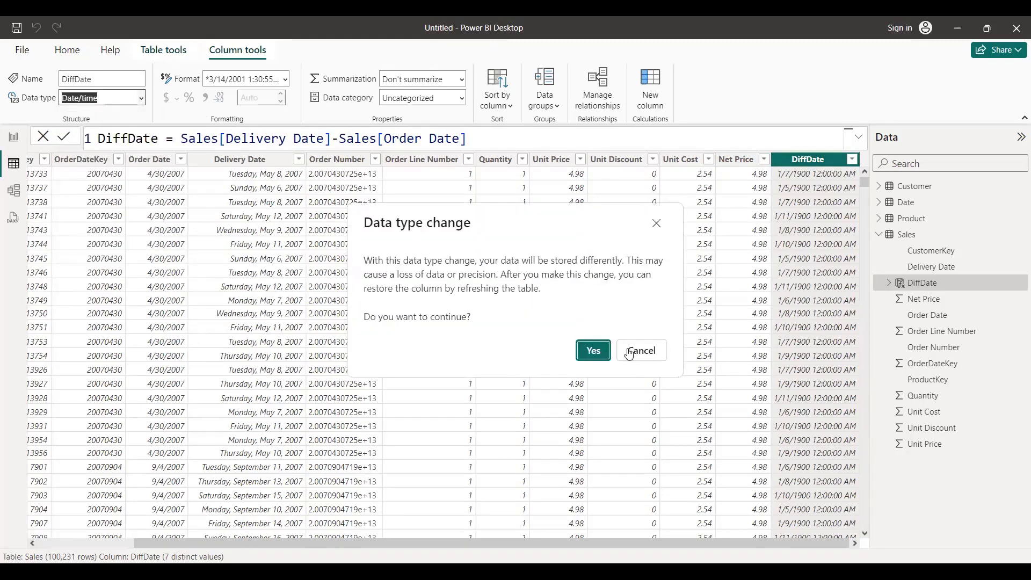
{"action": "left_click", "coordinate": [593, 351]}
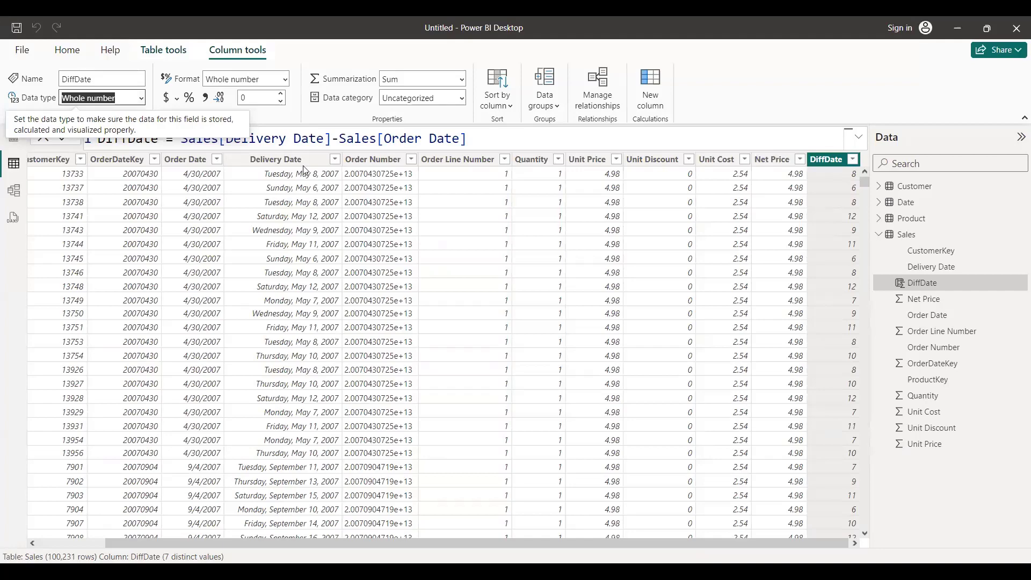
- Insert a matrix visual on the report page with the Product table's Category field as rows
{"action": "left_click", "coordinate": [14, 139]}
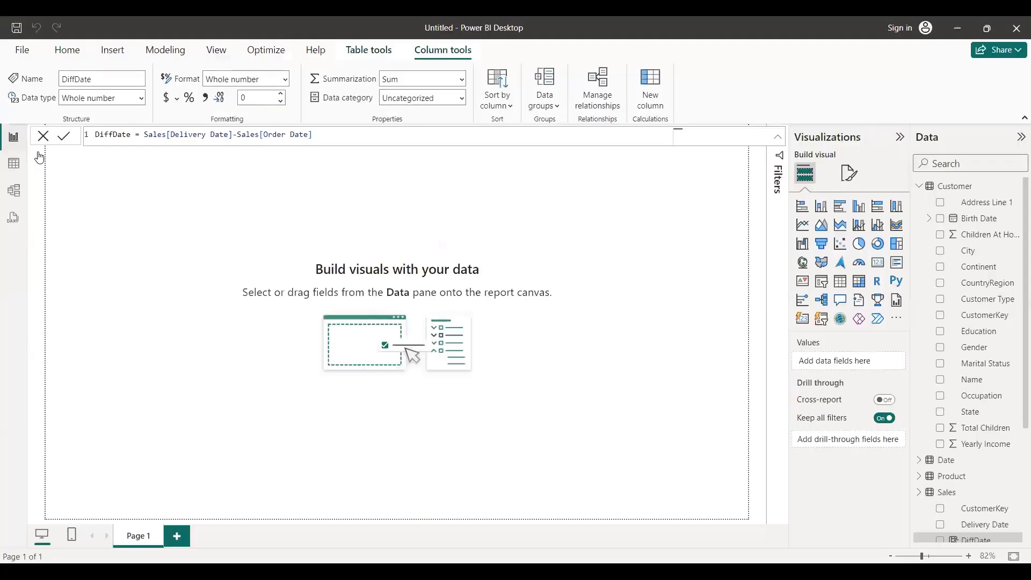
{"action": "left_click", "coordinate": [858, 281]}
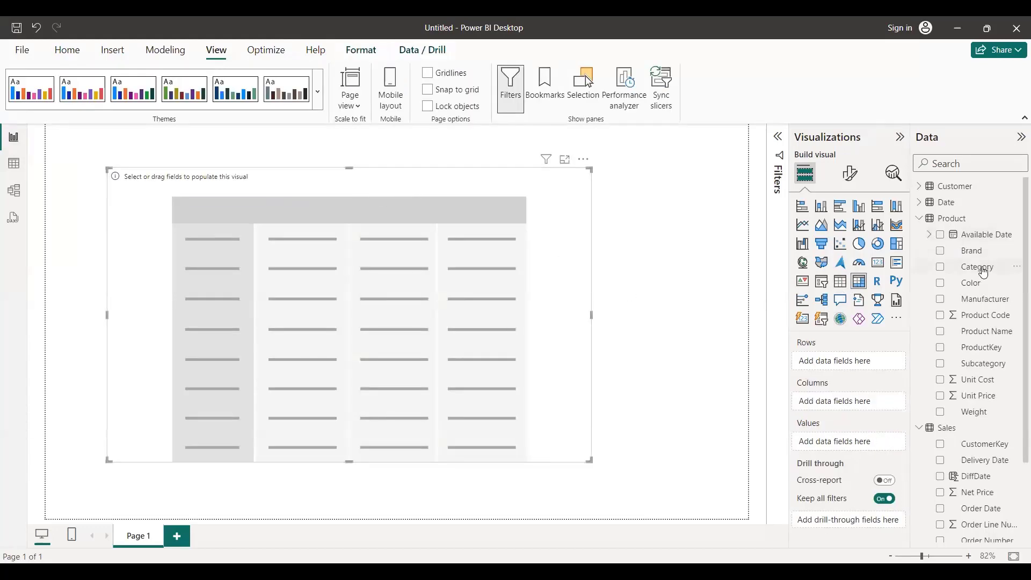
{"action": "left_click_drag", "start_coordinate": [983, 272], "coordinate": [344, 271]}
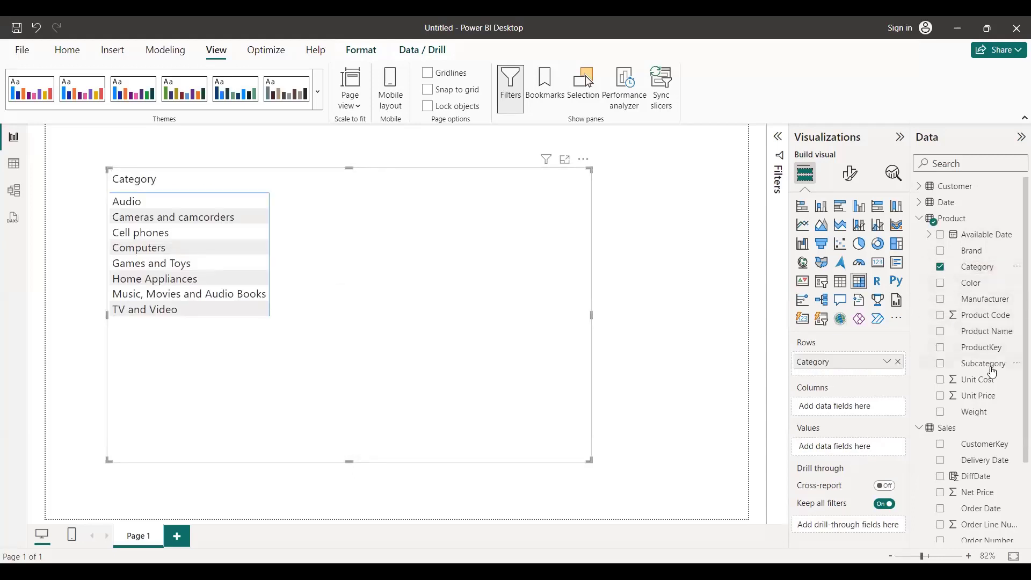
- Add Quantity and Unit Price from the Sales table as matrix values and make the matrix wider and shorter
{"action": "scroll", "coordinate": [986, 424], "scroll_direction": "down", "scroll_amount": 3}
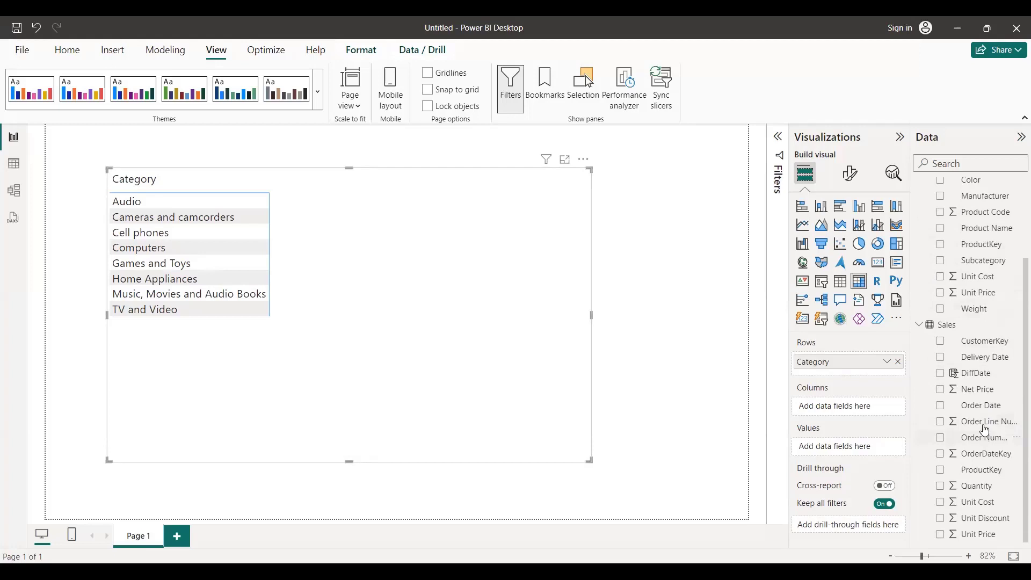
{"action": "left_click_drag", "start_coordinate": [985, 489], "coordinate": [402, 224]}
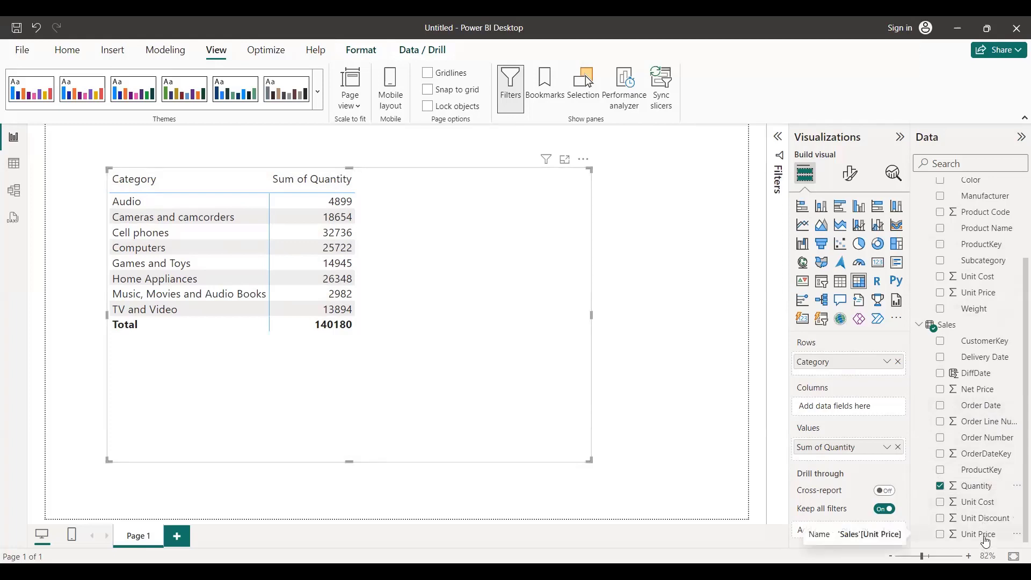
{"action": "left_click", "coordinate": [964, 539]}
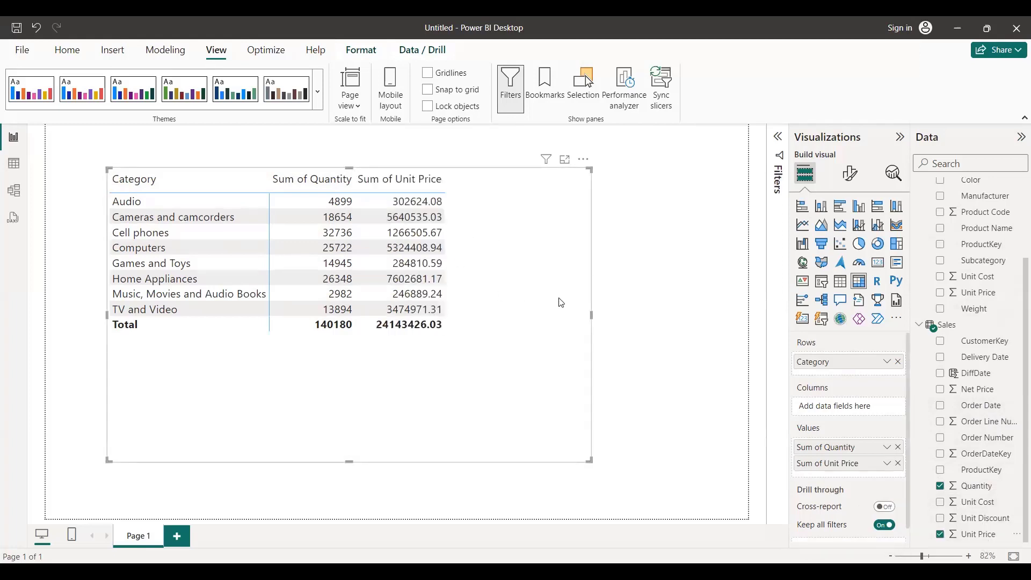
{"action": "left_click_drag", "start_coordinate": [590, 460], "coordinate": [643, 373]}
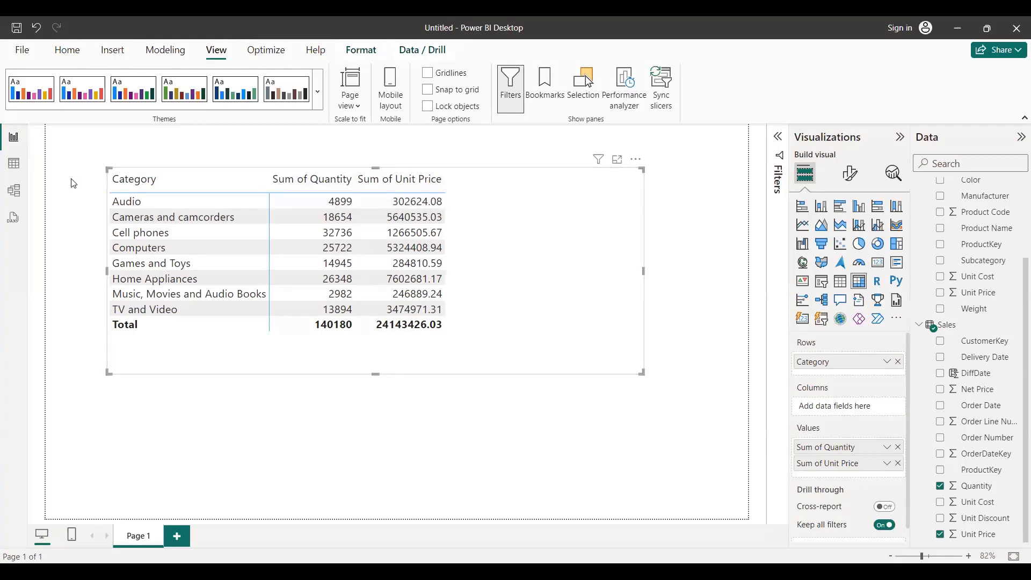
- Delete the DiffDate column from the Sales table in the table view
{"action": "left_click", "coordinate": [24, 175]}
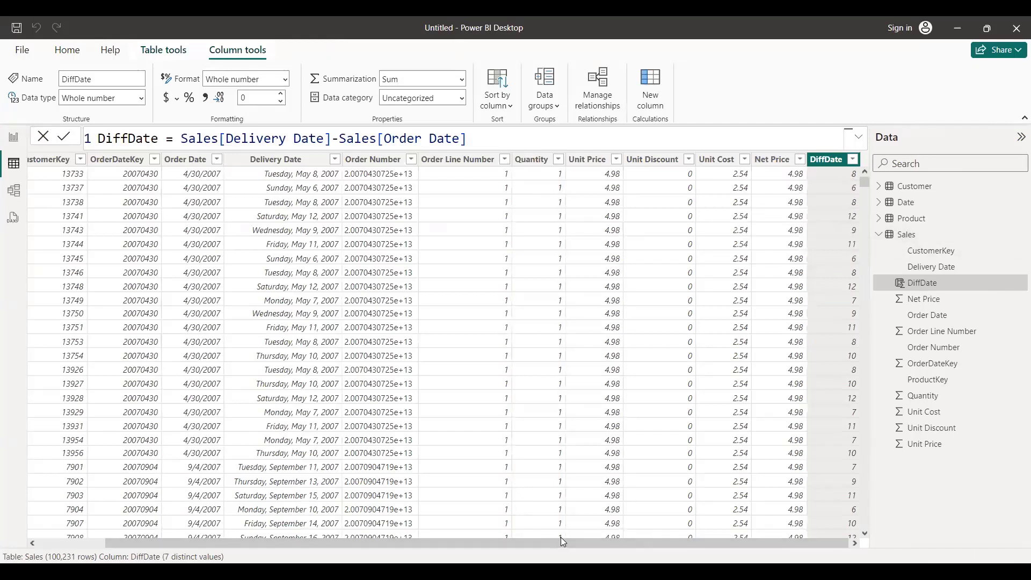
{"action": "left_click_drag", "start_coordinate": [560, 537], "coordinate": [847, 545]}
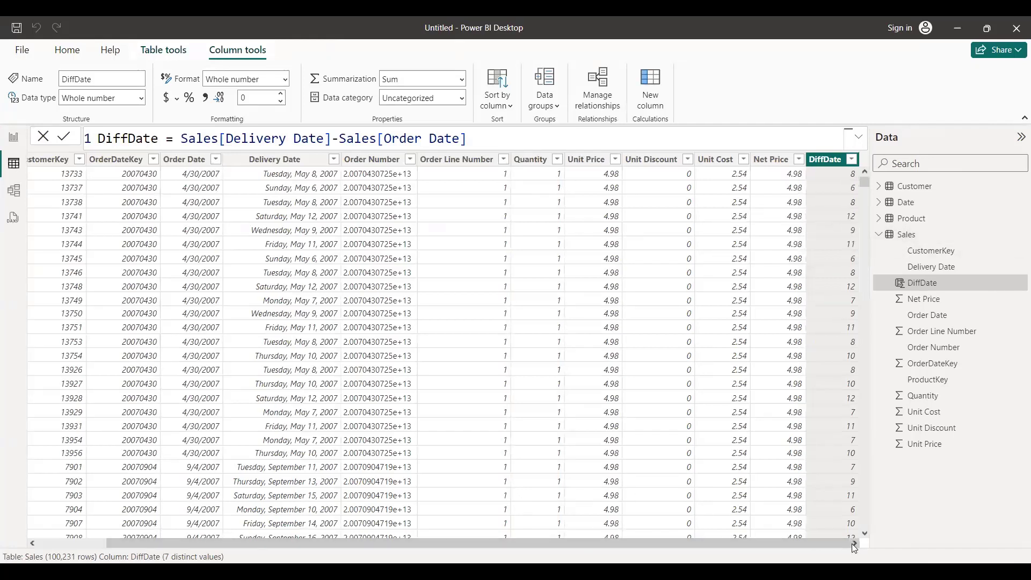
{"action": "left_click", "coordinate": [904, 240]}
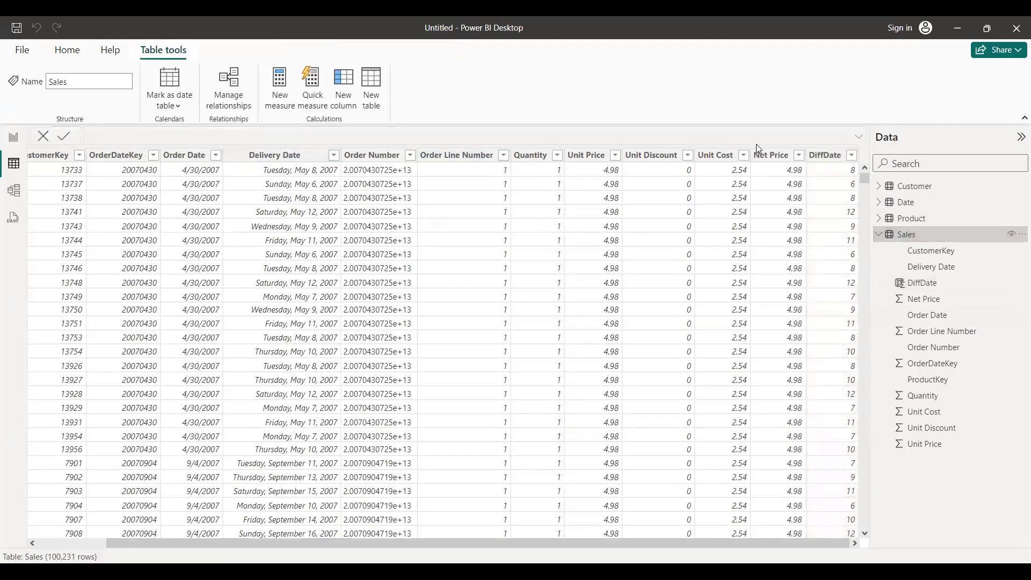
{"action": "left_click", "coordinate": [836, 160]}
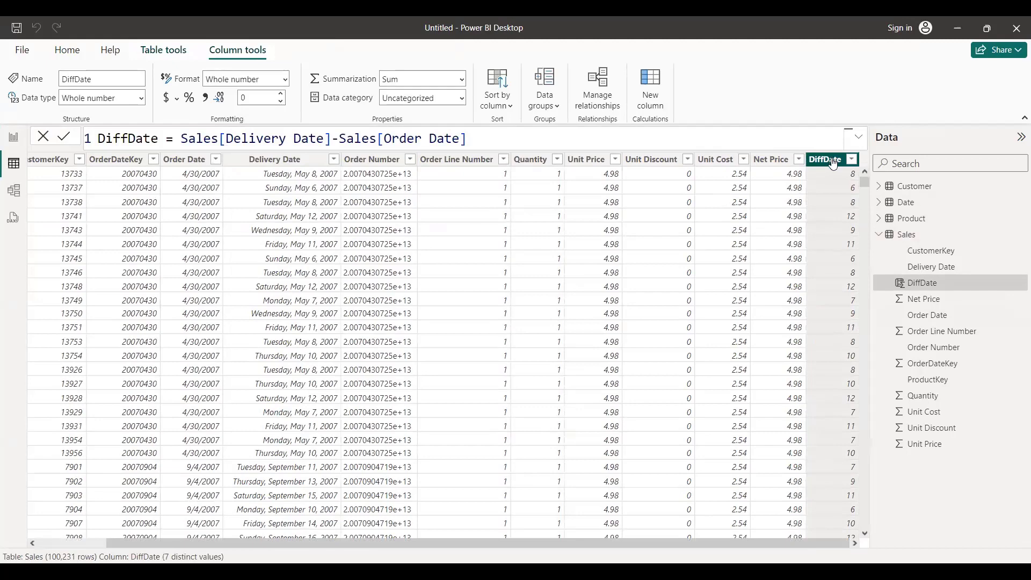
{"action": "right_click", "coordinate": [833, 164]}
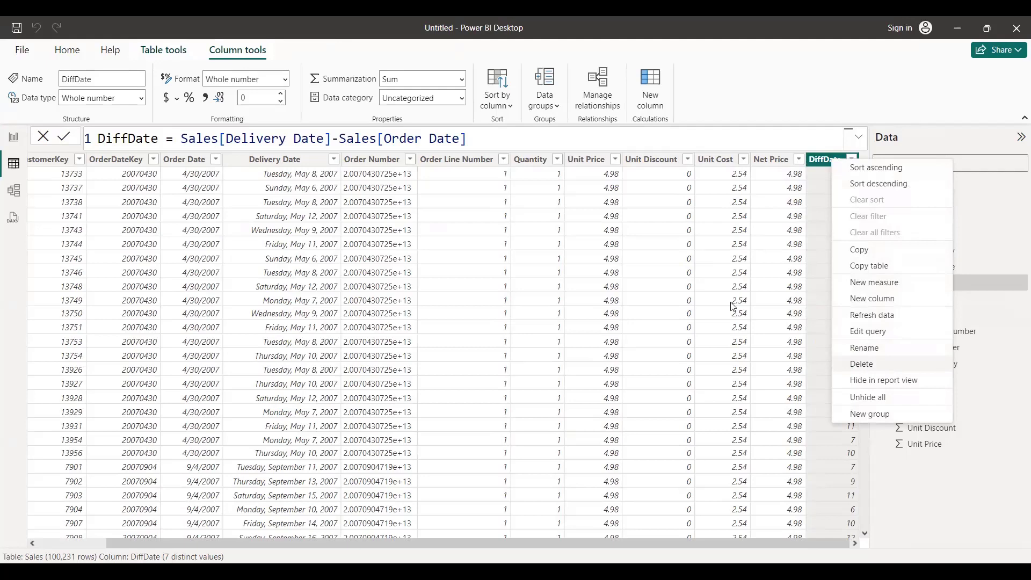
{"action": "left_click", "coordinate": [879, 364]}
{"action": "left_click", "coordinate": [641, 319]}
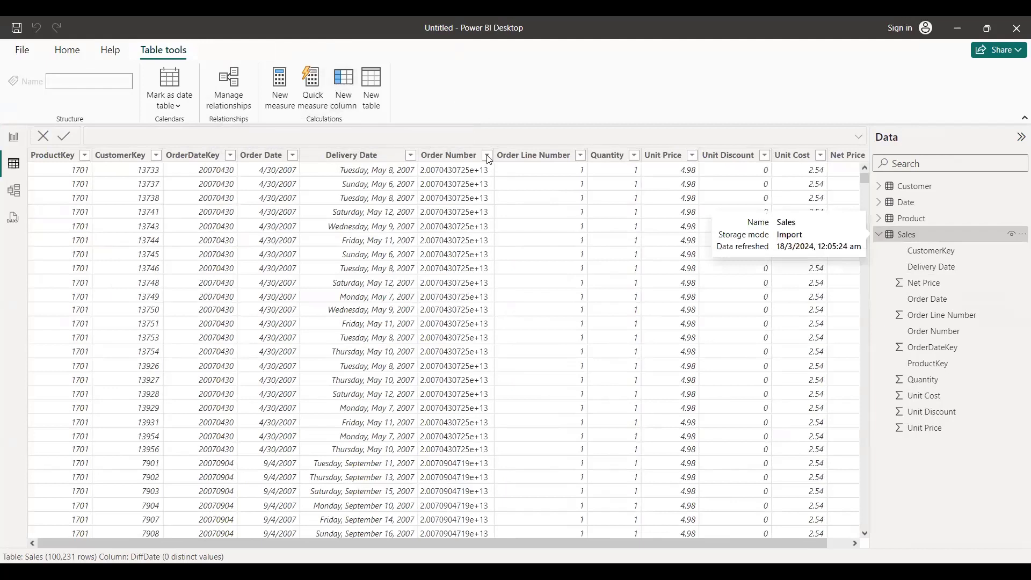
- Create a calculated column in the Sales table and begin its formula as Sales Amount = Sales[Quantity]
{"action": "left_click", "coordinate": [344, 90]}
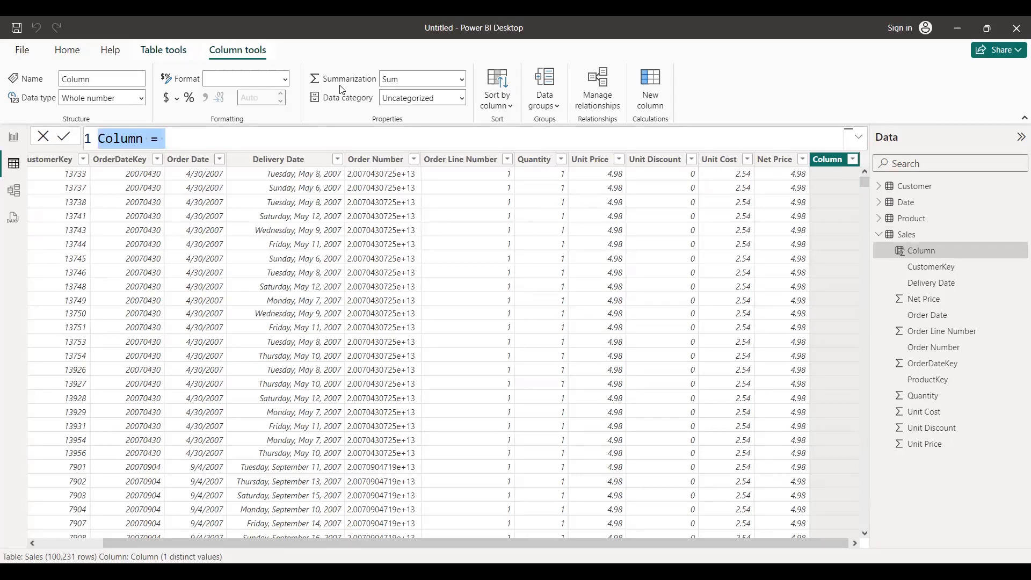
{"action": "type", "text": "Sal"}
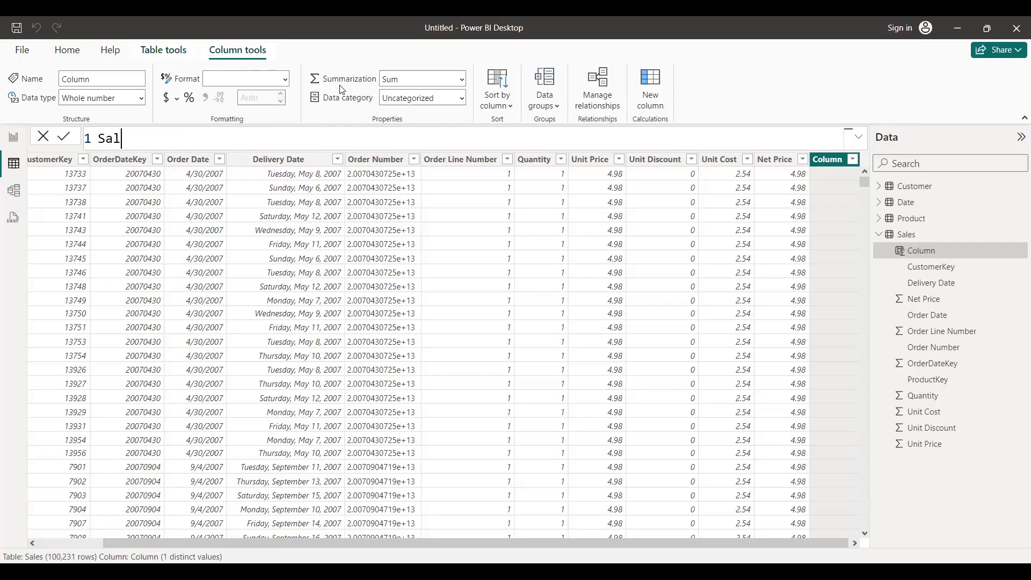
{"action": "type", "text": "es Amount = quan"}
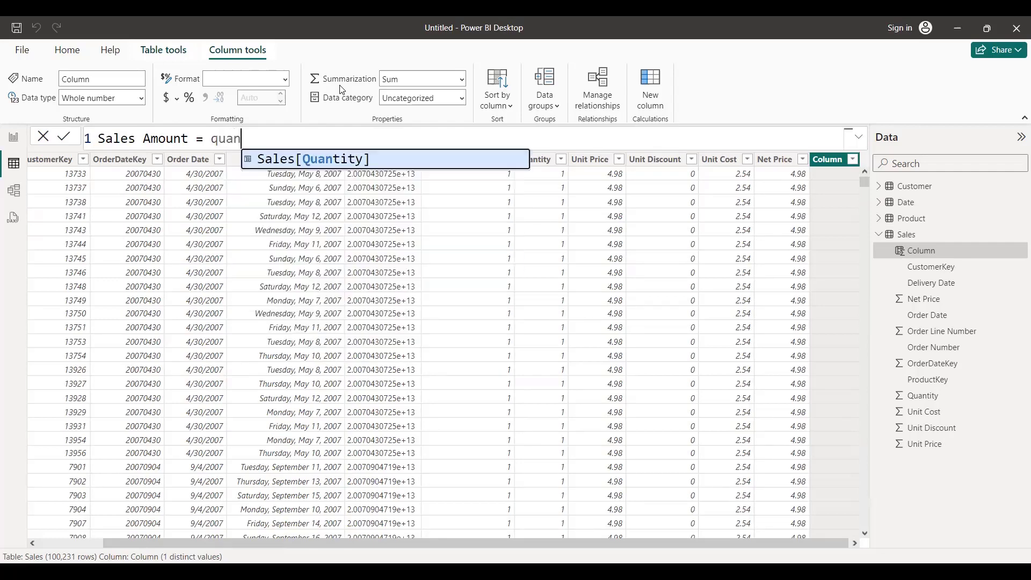
{"action": "type", "text": "ti"}
{"action": "key", "text": "Tab"}
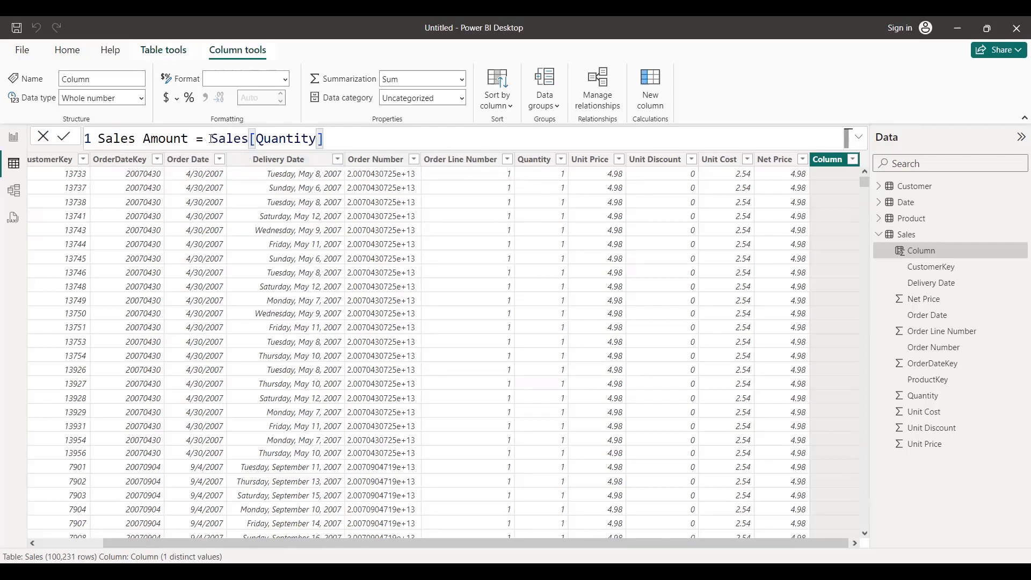
{"action": "left_click_drag", "start_coordinate": [211, 138], "coordinate": [247, 137]}
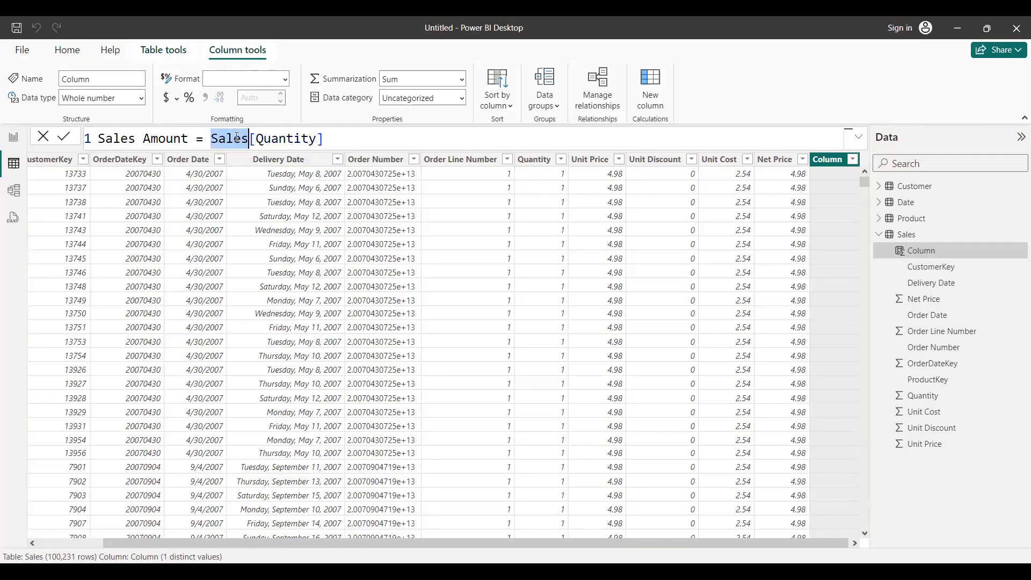
{"action": "left_click", "coordinate": [237, 138]}
{"action": "left_click", "coordinate": [266, 138]}
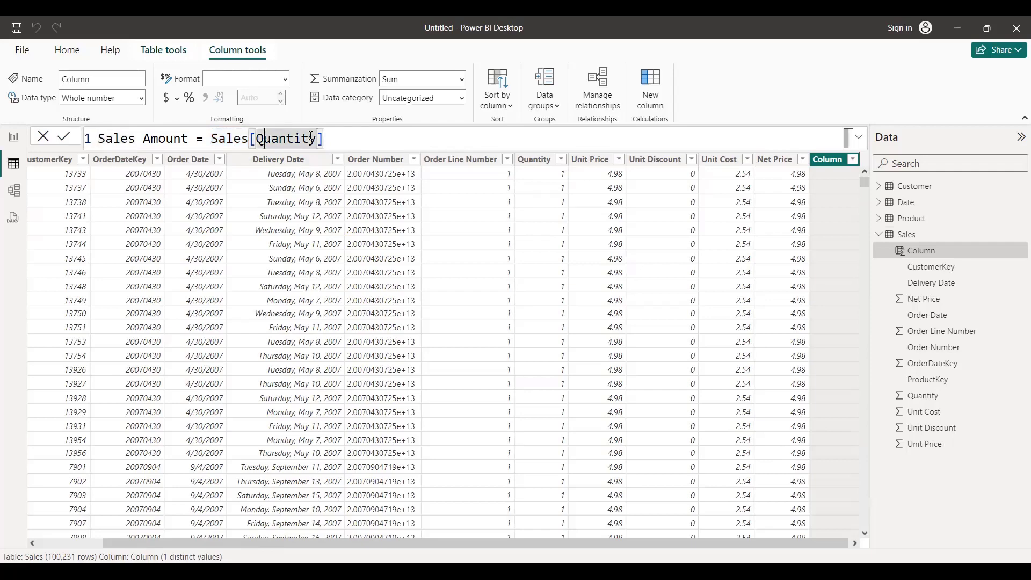
- Complete the Sales Amount formula by multiplying Sales[Quantity] by Sales[Net Price] and commit the column
{"action": "left_click", "coordinate": [333, 139]}
{"action": "type", "text": "*"}
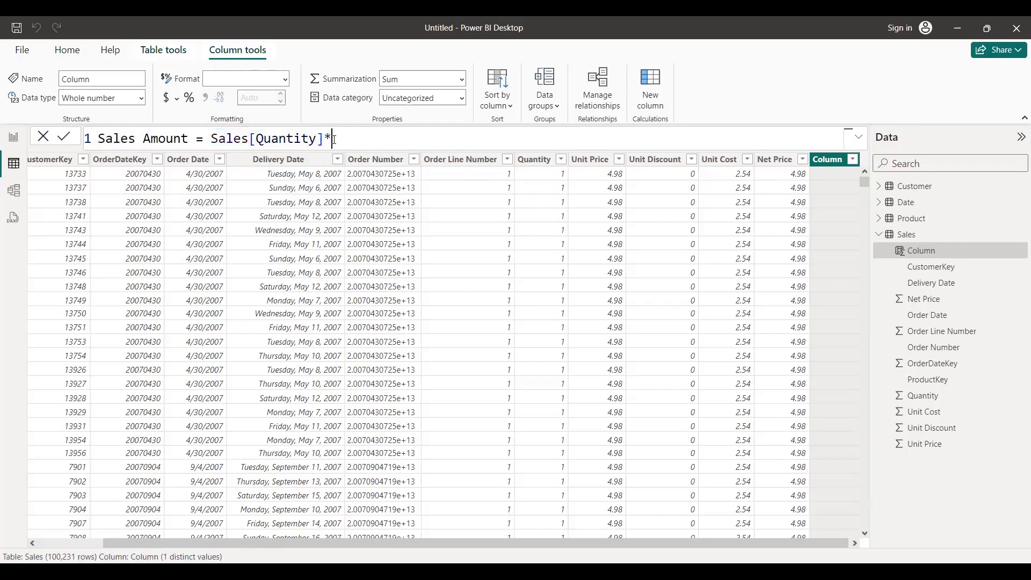
{"action": "type", "text": "price"}
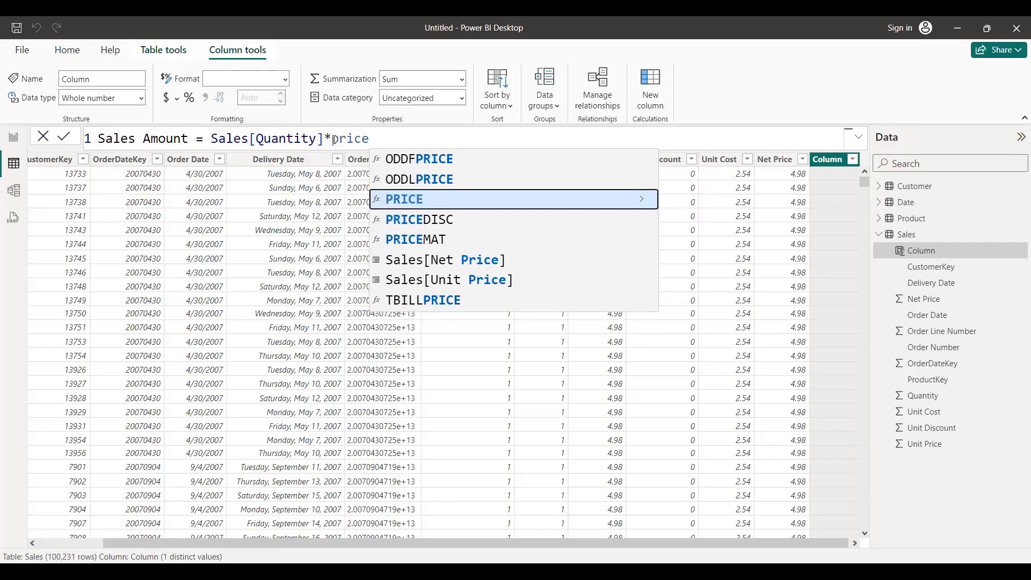
{"action": "key", "text": "Down"}
{"action": "key", "text": "Down"}
{"action": "key", "text": "Down"}
{"action": "key", "text": "Down"}
{"action": "key", "text": "Up"}
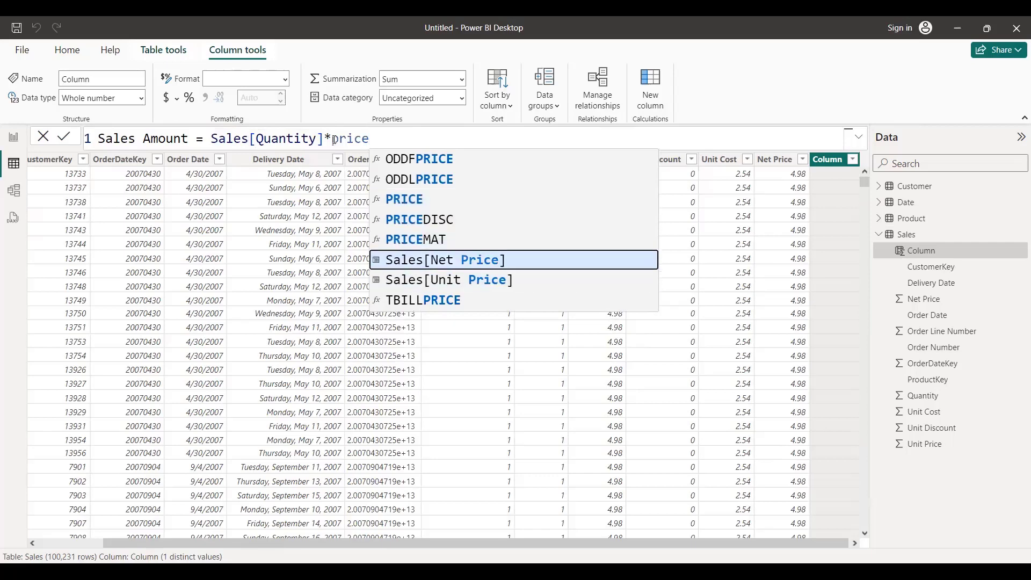
{"action": "key", "text": "Tab"}
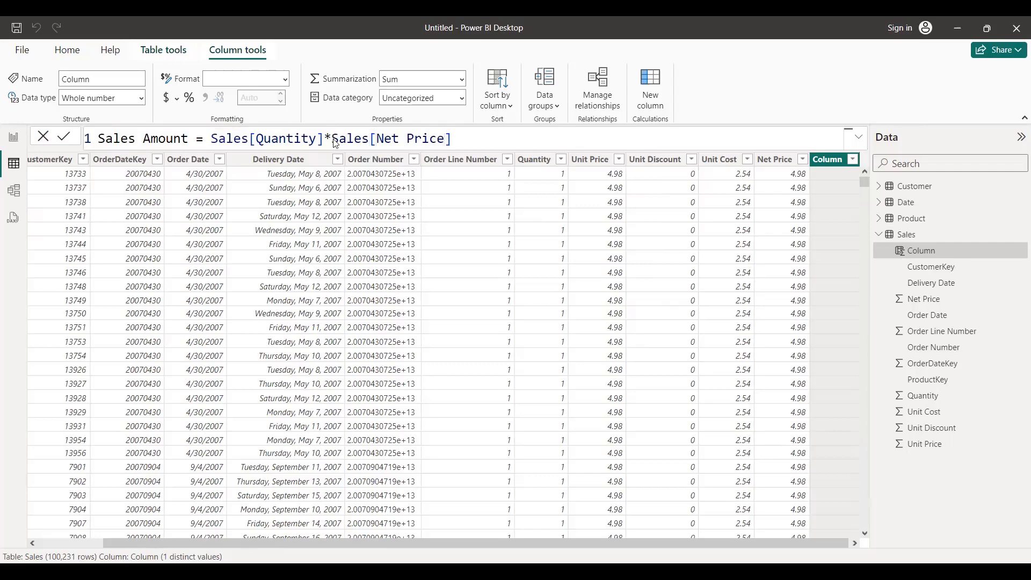
{"action": "key", "text": "Return"}
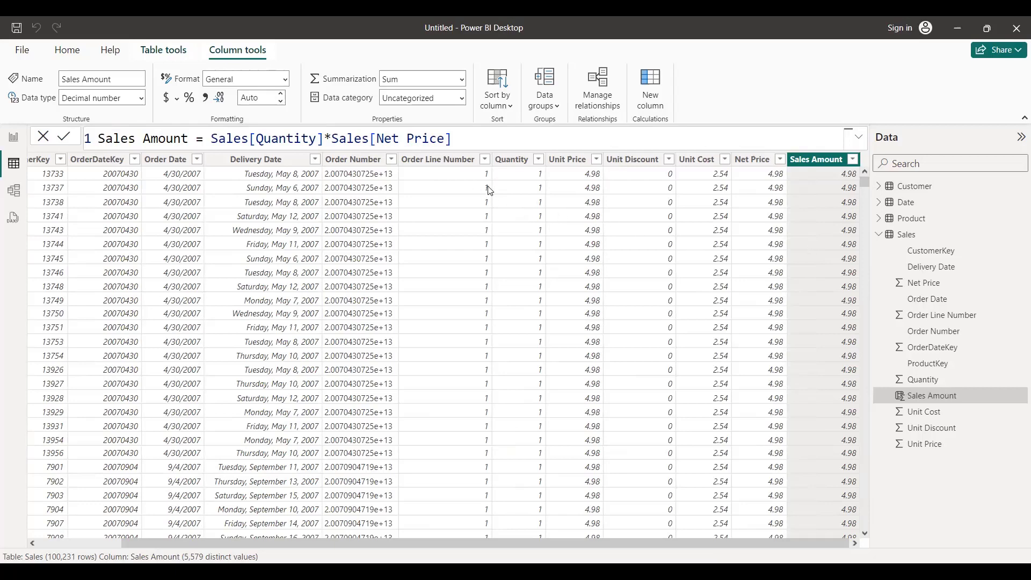
- Sort the Sales table by Quantity in descending order and select the Sales Amount column
{"action": "left_click", "coordinate": [531, 161]}
{"action": "left_click", "coordinate": [538, 156]}
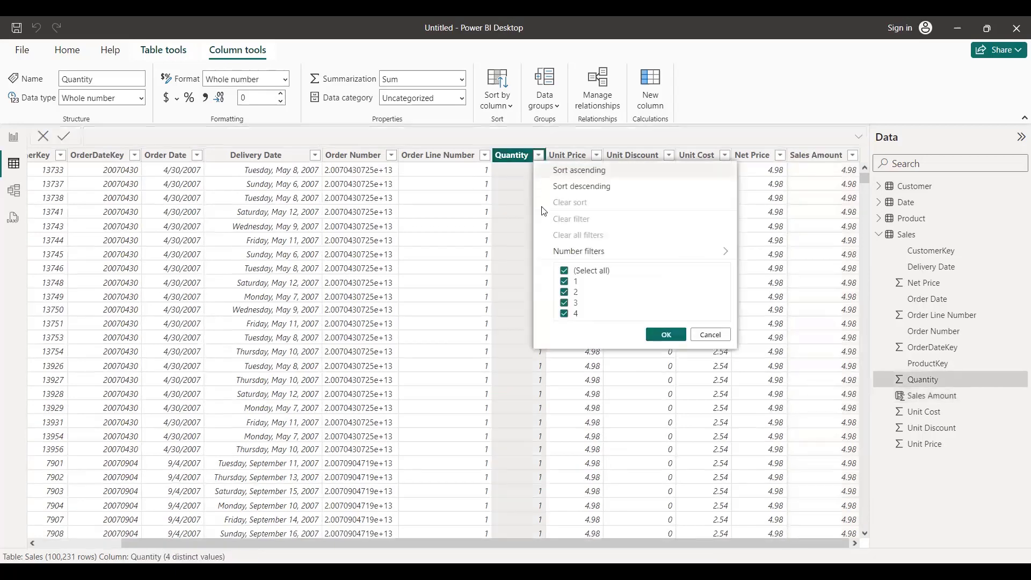
{"action": "left_click", "coordinate": [596, 190]}
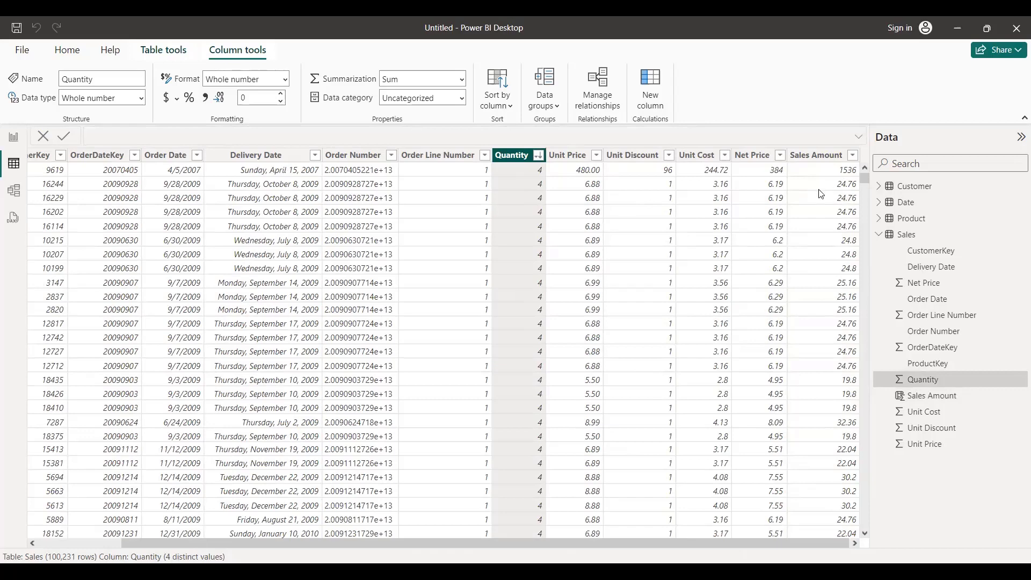
{"action": "left_click", "coordinate": [831, 157]}
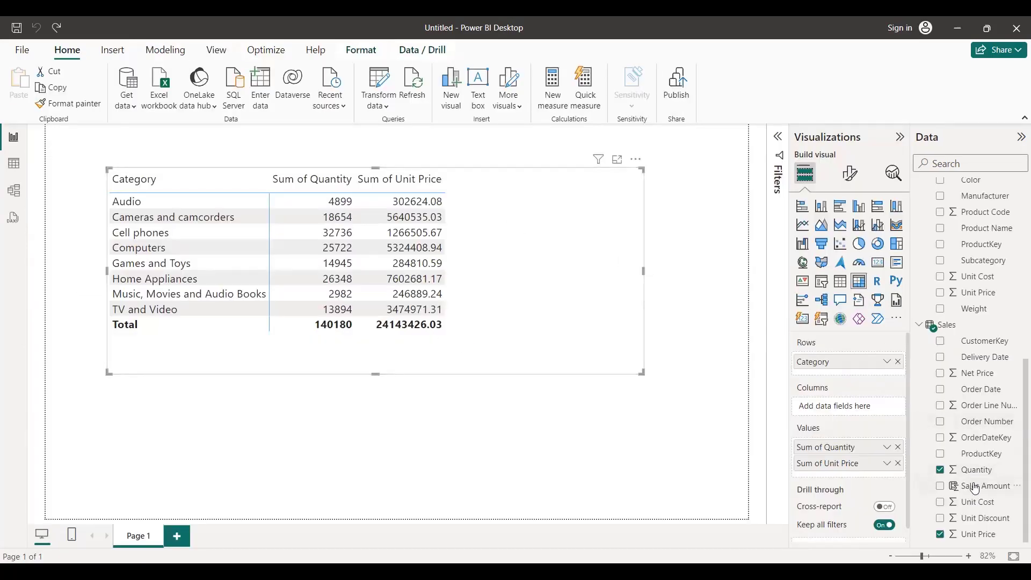
- Add Sales Amount to the category matrix's values and remove Quantity and Unit Price from it
{"action": "left_click_drag", "start_coordinate": [535, 244], "coordinate": [532, 245]}
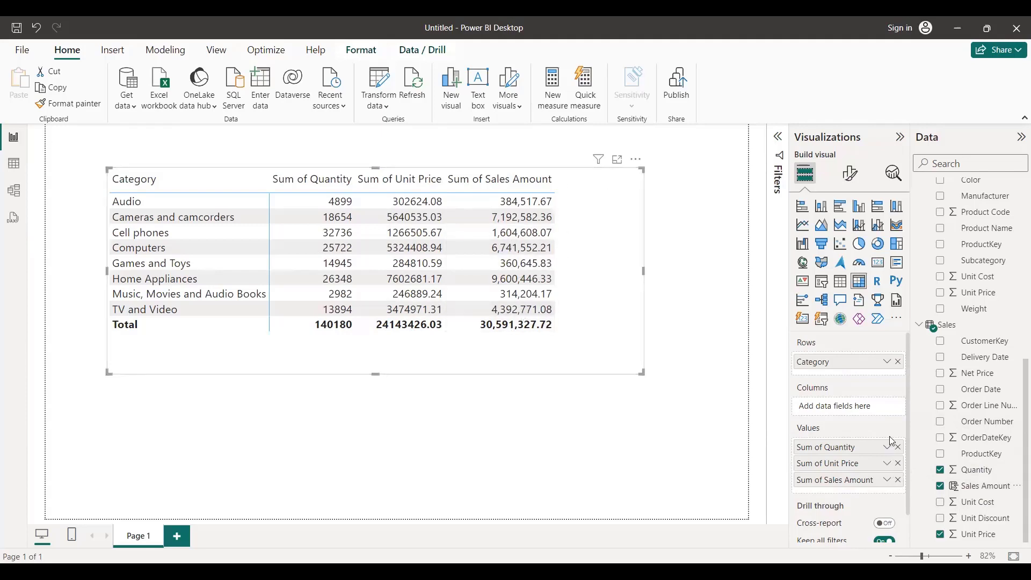
{"action": "left_click", "coordinate": [900, 450]}
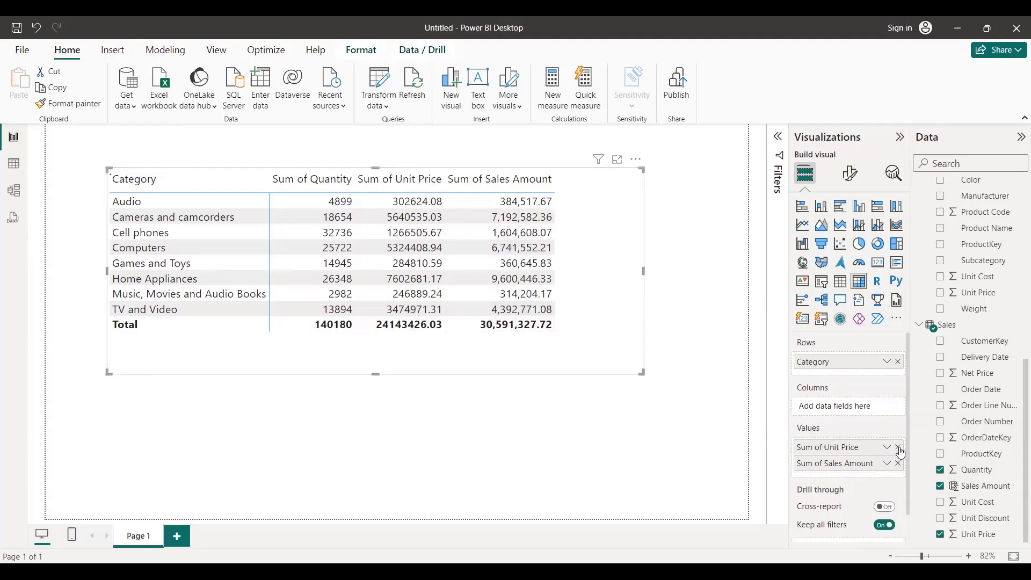
{"action": "left_click", "coordinate": [900, 449]}
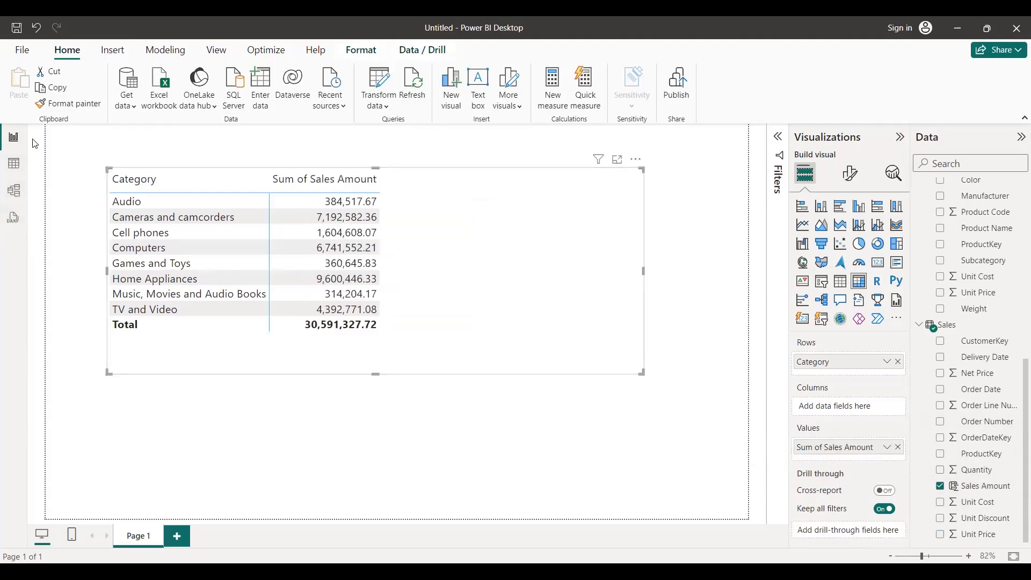
- Create a calculated column in the Sales table with the formula Cost = Sales[Quantity]*Sales[Unit Cost]
{"action": "left_click", "coordinate": [20, 171]}
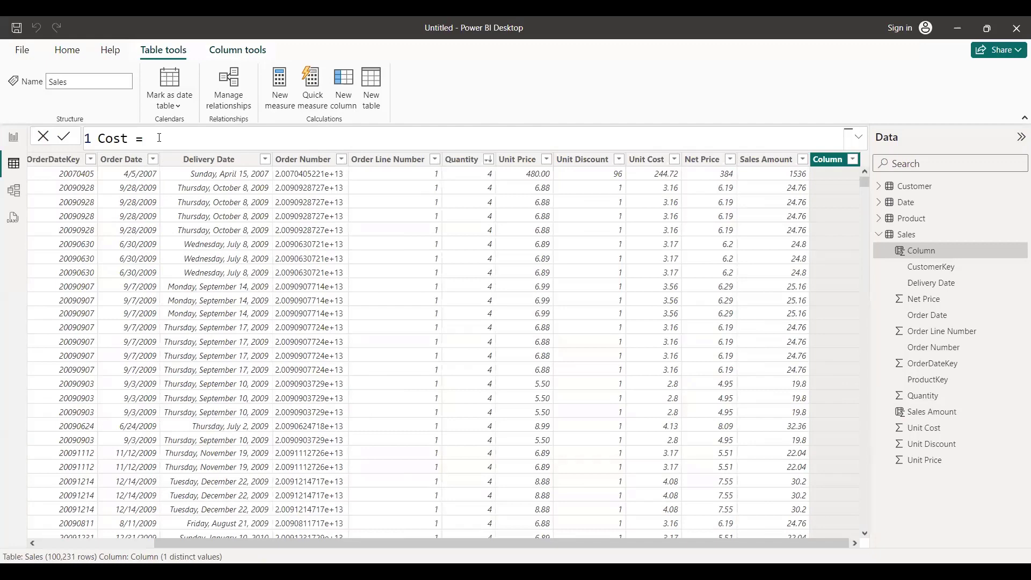
{"action": "type", "text": "qu"}
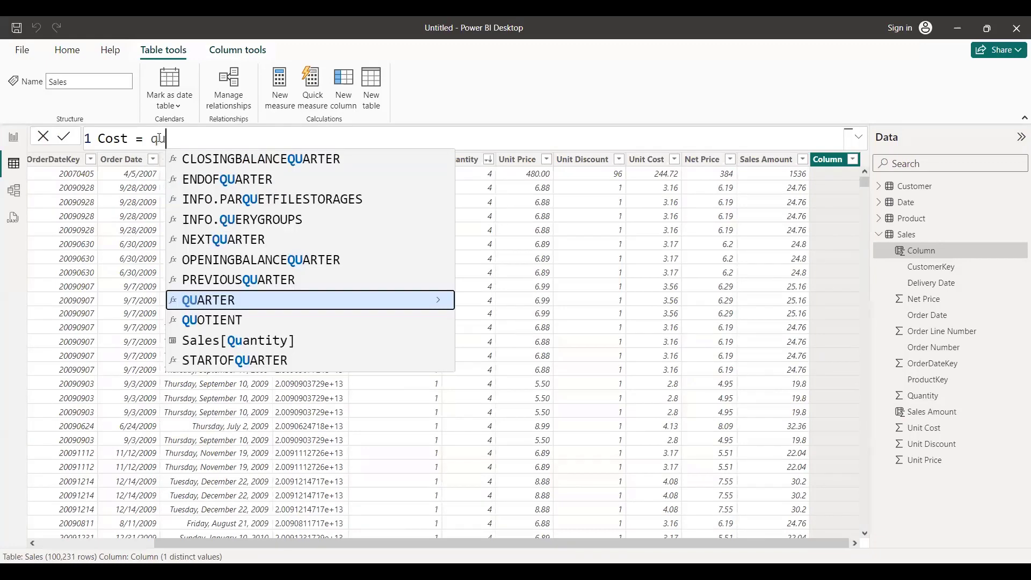
{"action": "key", "text": "Down"}
{"action": "key", "text": "Down"}
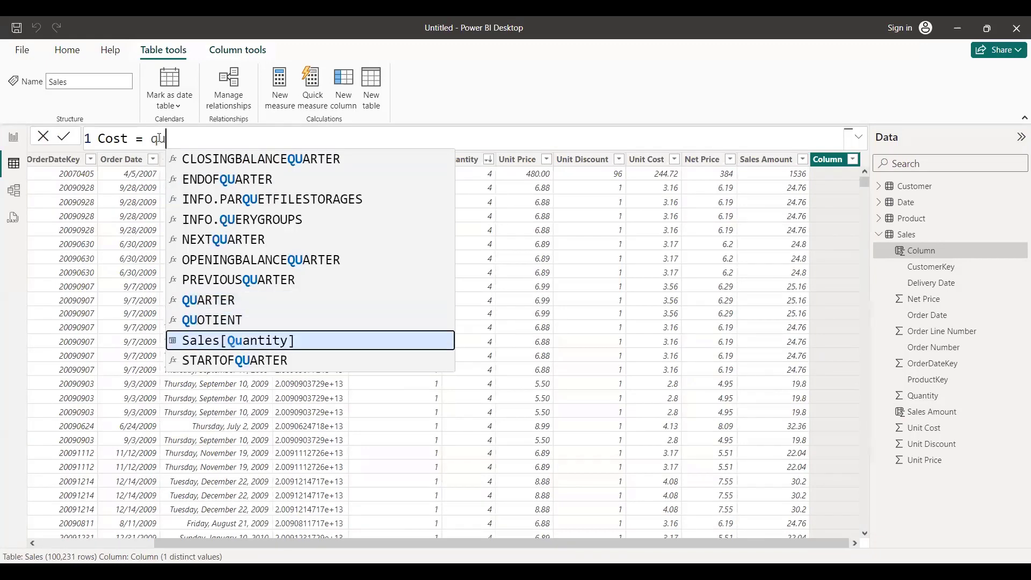
{"action": "key", "text": "Tab"}
{"action": "type", "text": "*"}
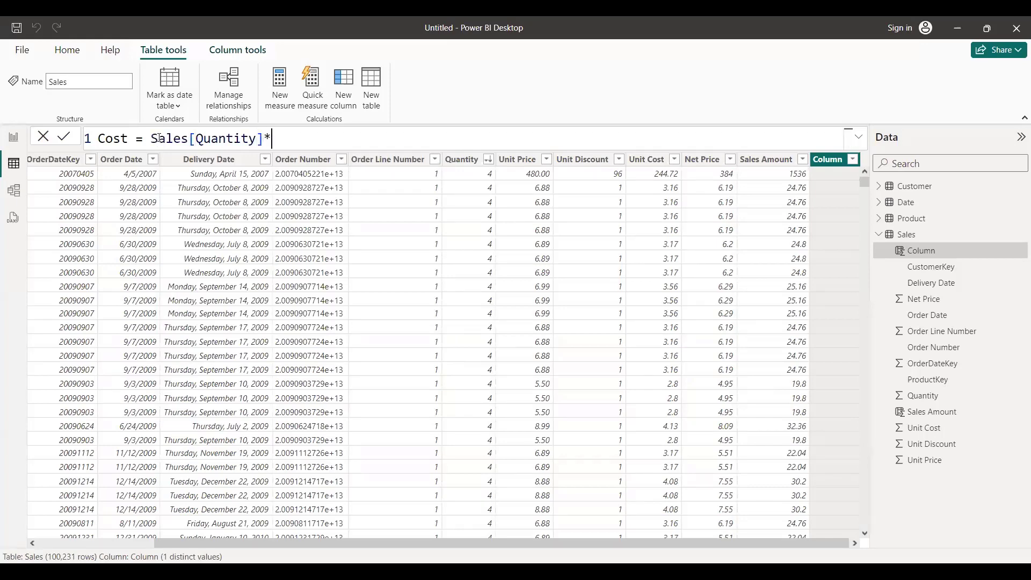
{"action": "type", "text": "un"}
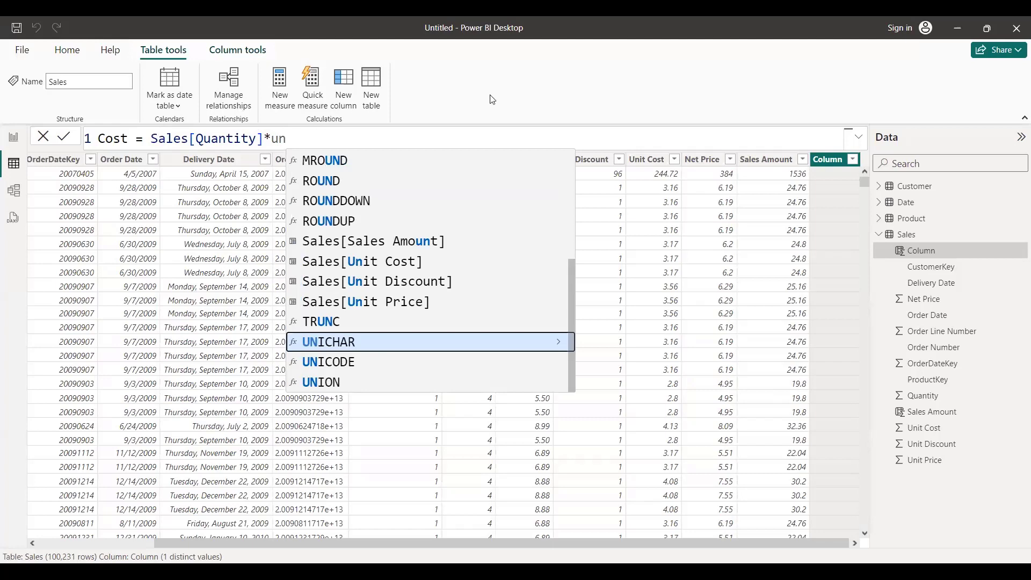
{"action": "type", "text": "it"}
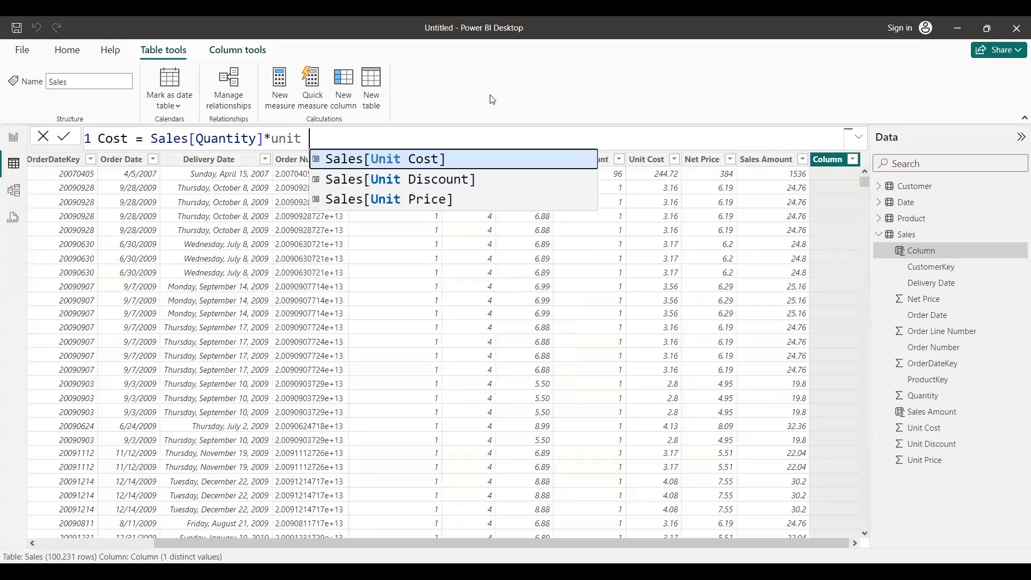
{"action": "key", "text": "Tab"}
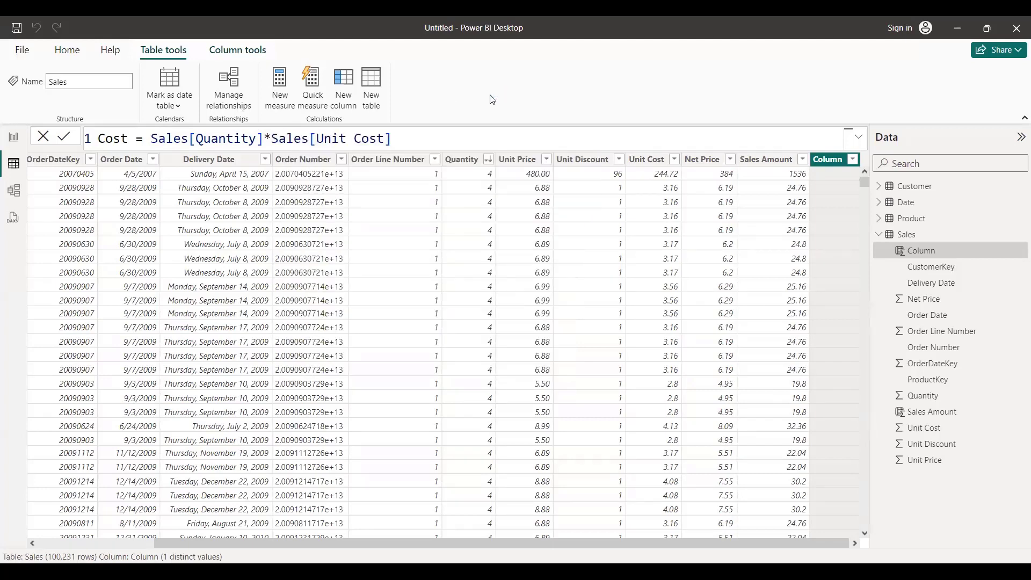
{"action": "key", "text": "Return"}
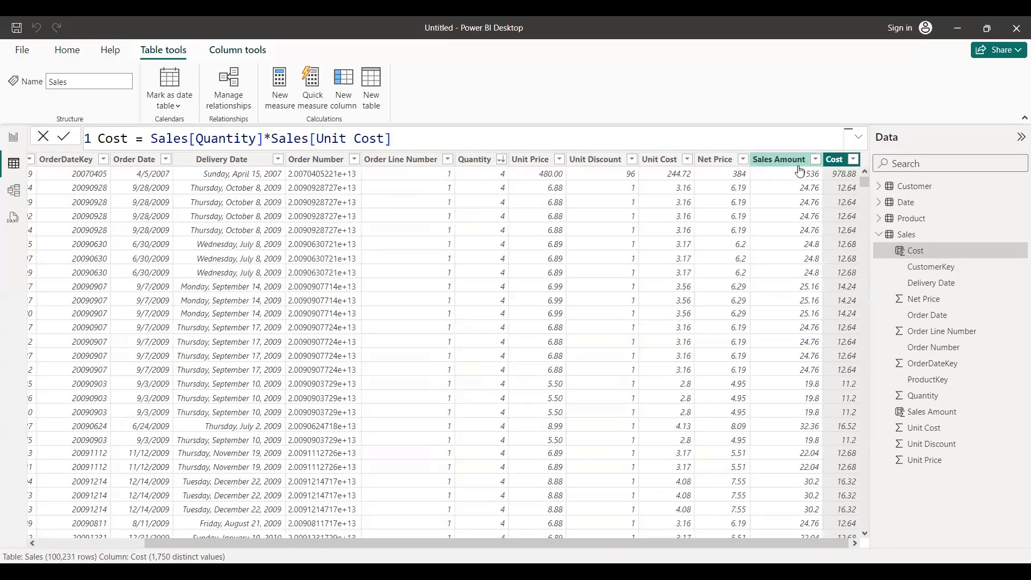
- Add the Cost column from the Sales table as a value in the report's category matrix
{"action": "left_click", "coordinate": [11, 141]}
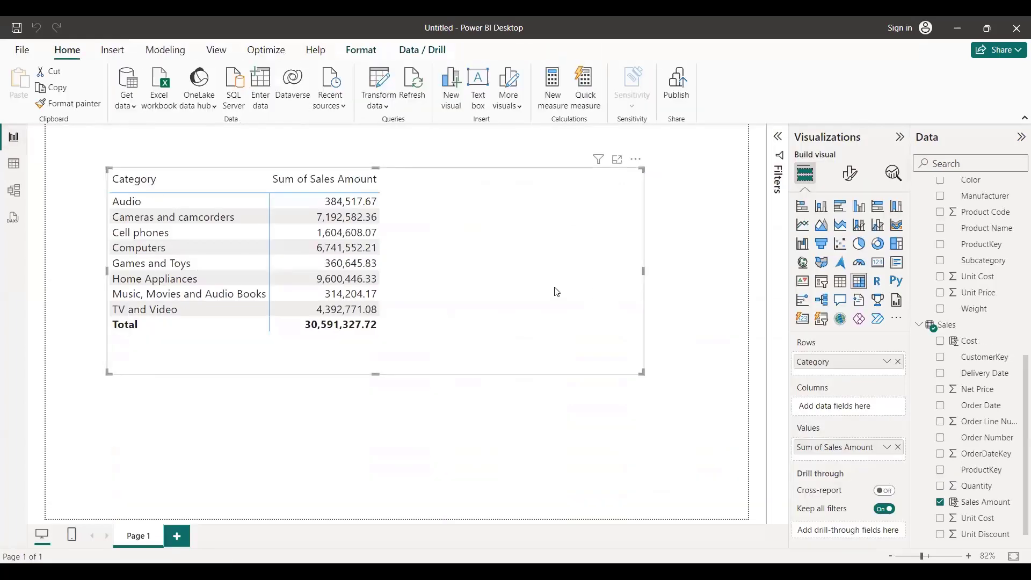
{"action": "scroll", "coordinate": [967, 419], "scroll_direction": "down", "scroll_amount": 1}
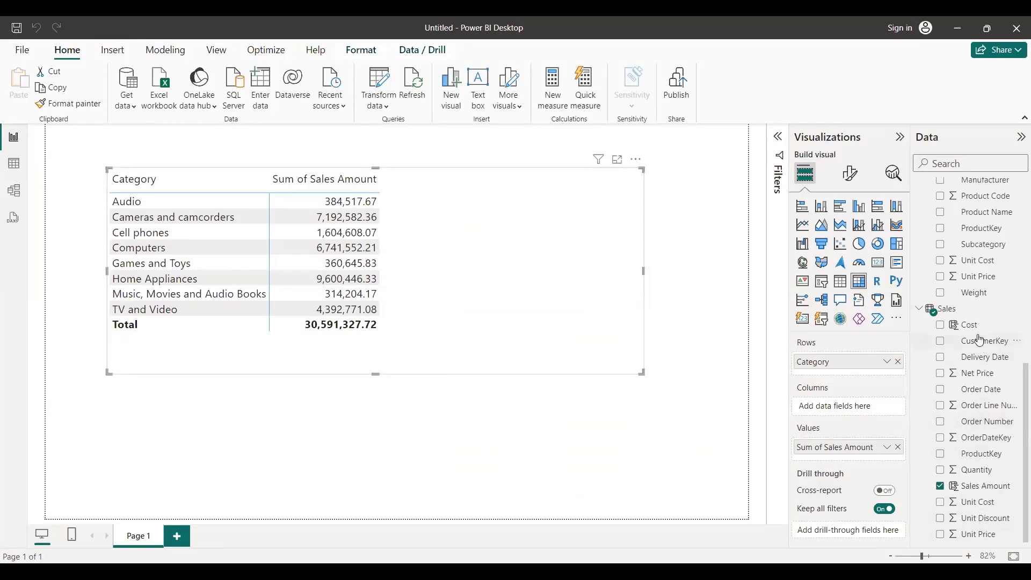
{"action": "left_click_drag", "start_coordinate": [853, 344], "coordinate": [447, 232]}
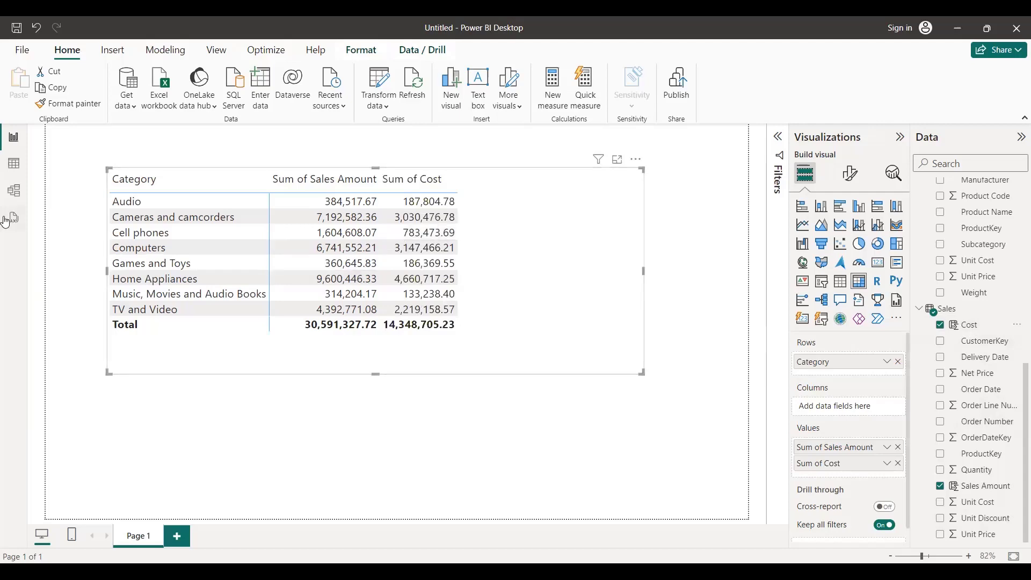
- Create another calculated column in the Sales table and begin its formula as Gross Margin = Sales[Sales Amount]
{"action": "left_click", "coordinate": [14, 163]}
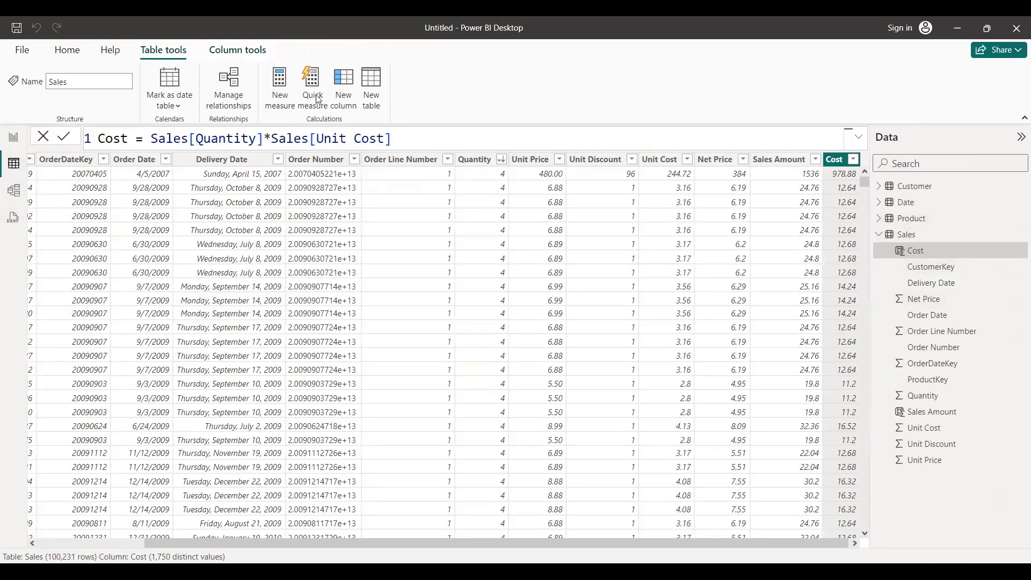
{"action": "left_click", "coordinate": [346, 93]}
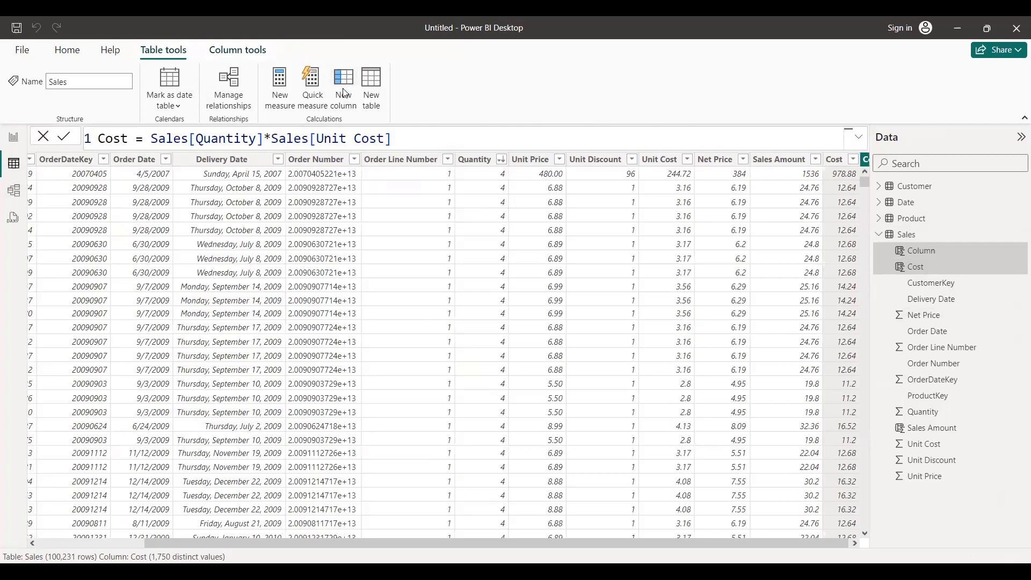
{"action": "type", "text": "G"}
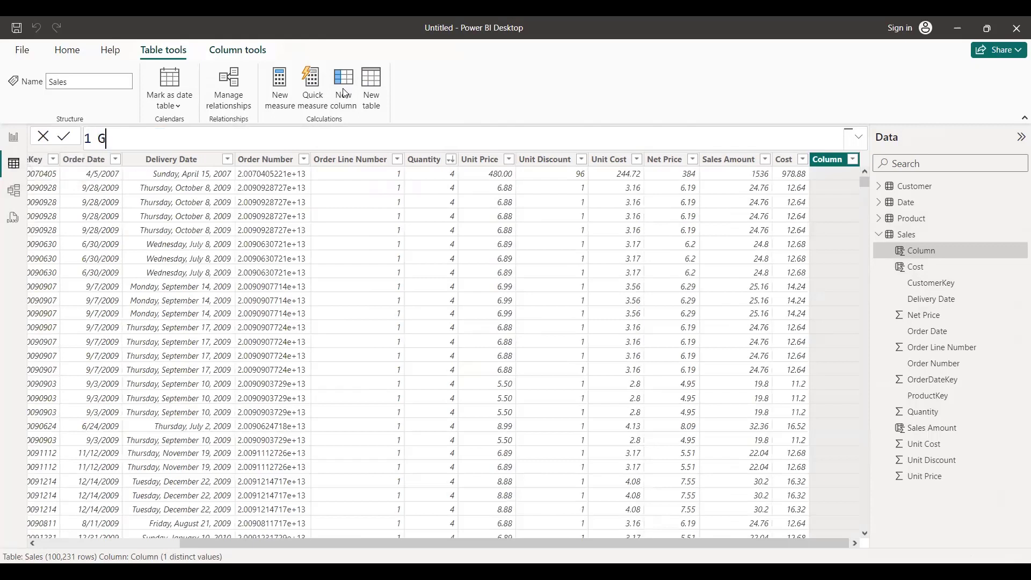
{"action": "type", "text": "ross Margin = "}
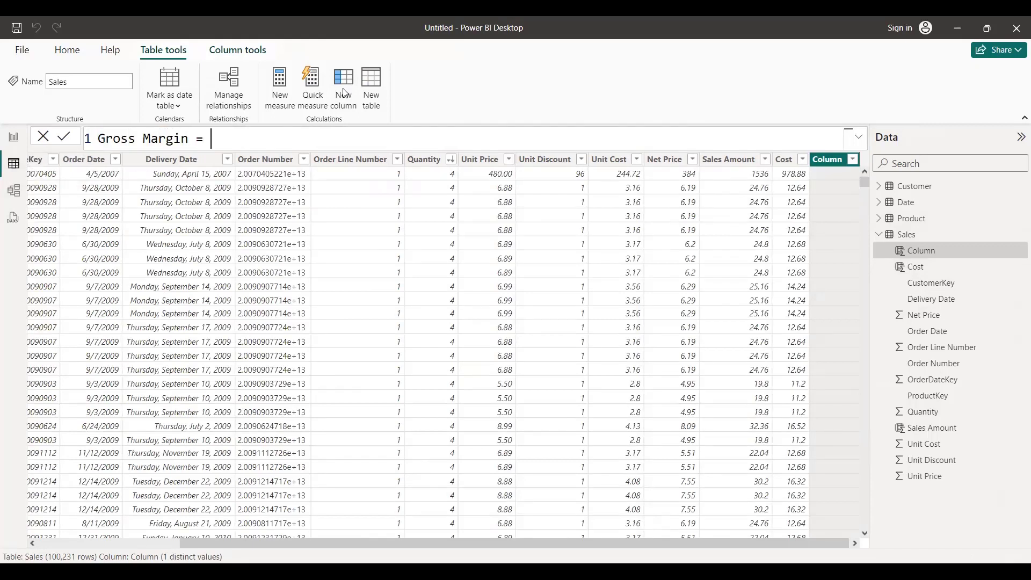
{"action": "type", "text": "sales"}
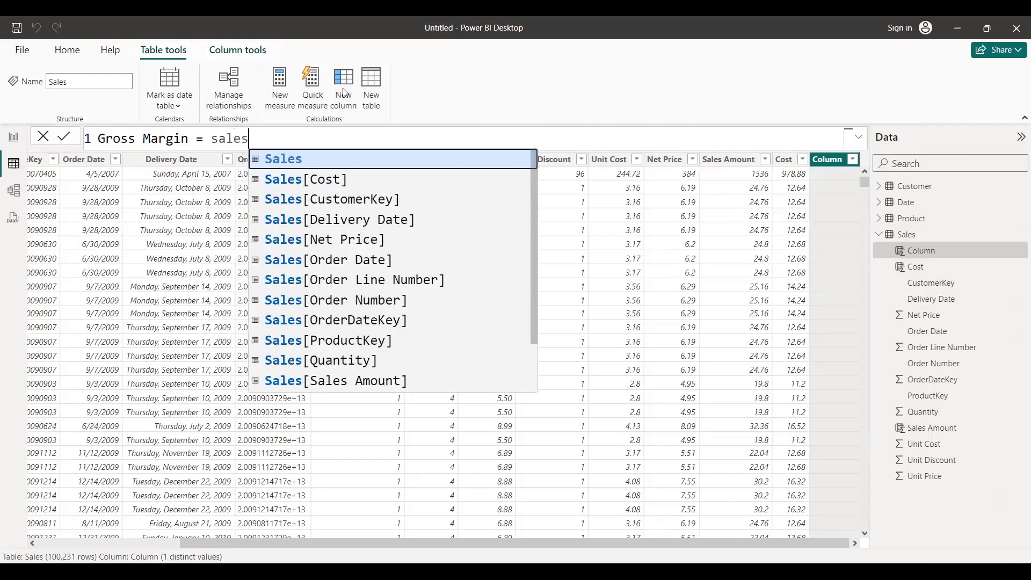
{"action": "type", "text": " amo"}
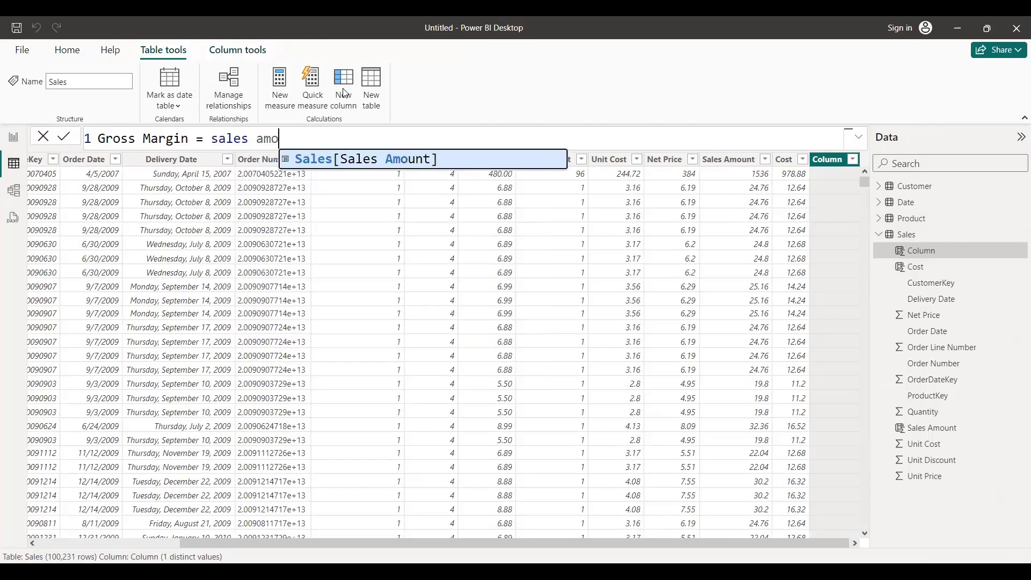
{"action": "key", "text": "Tab"}
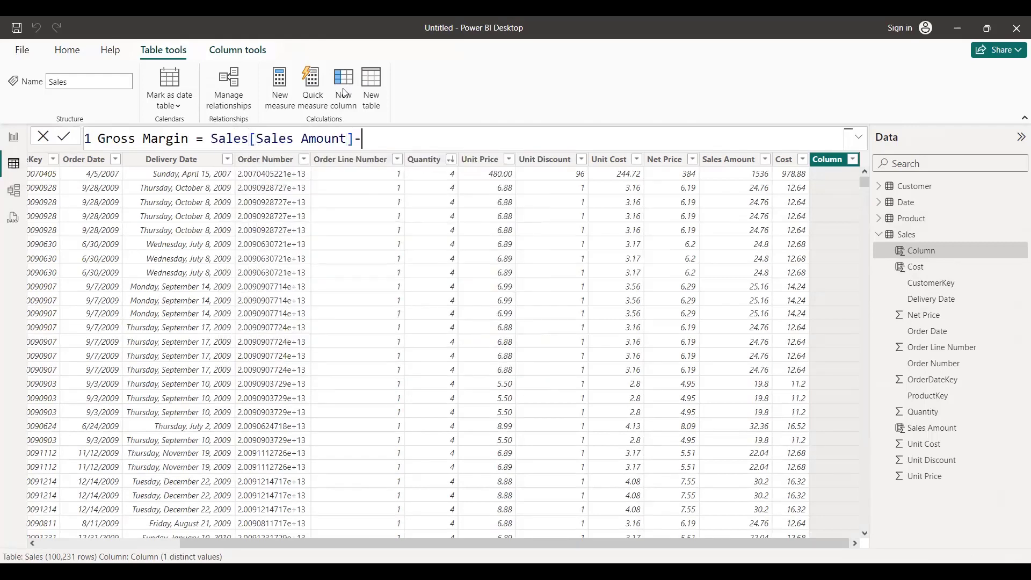
- Complete the Gross Margin formula by subtracting Sales[Cost] and commit the column
{"action": "type", "text": "-unit"}
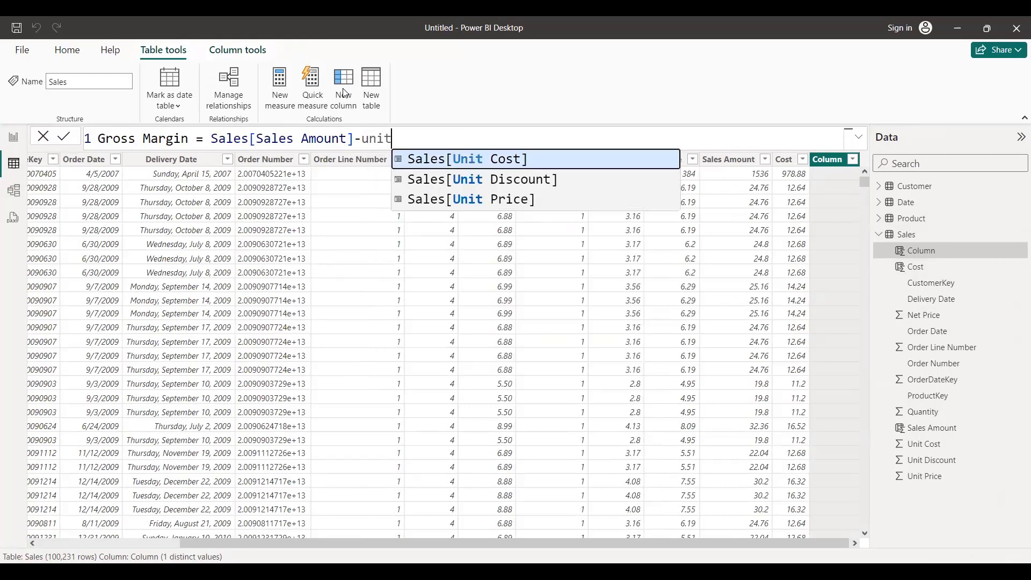
{"action": "key", "text": "BackSpace"}
{"action": "key", "text": "BackSpace"}
{"action": "key", "text": "BackSpace"}
{"action": "key", "text": "BackSpace"}
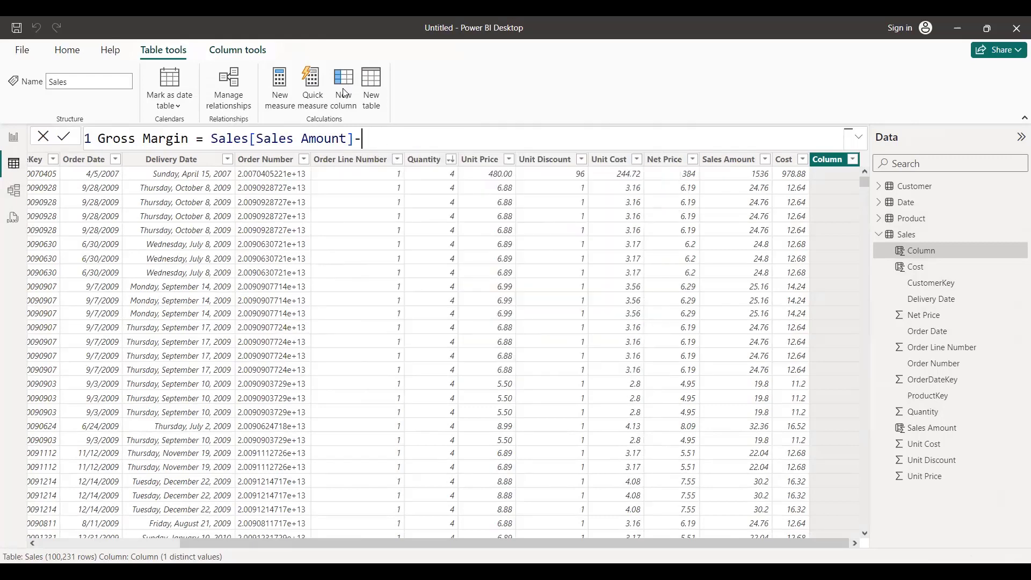
{"action": "type", "text": "cost"}
{"action": "key", "text": "Down"}
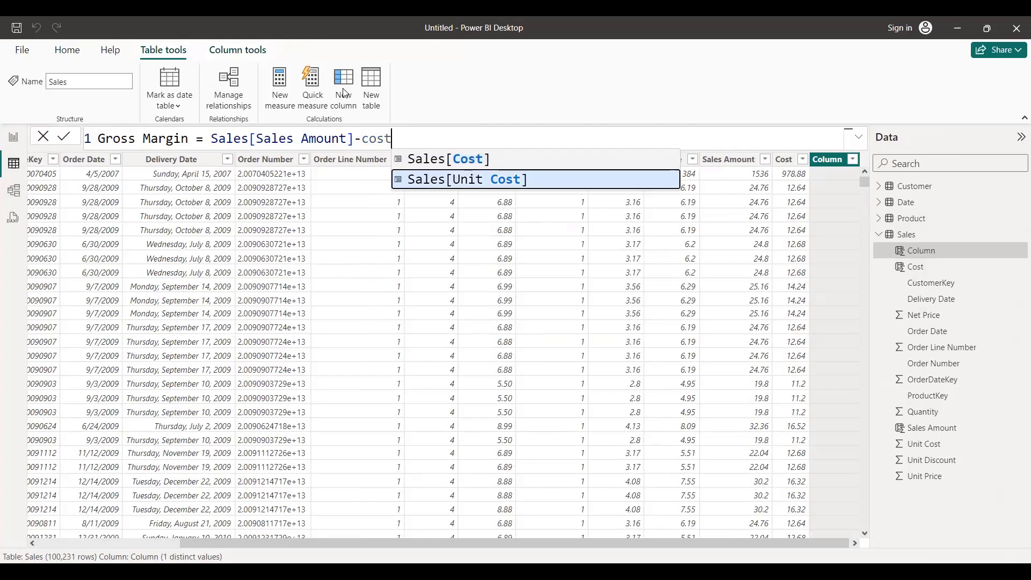
{"action": "key", "text": "Up"}
{"action": "key", "text": "Tab"}
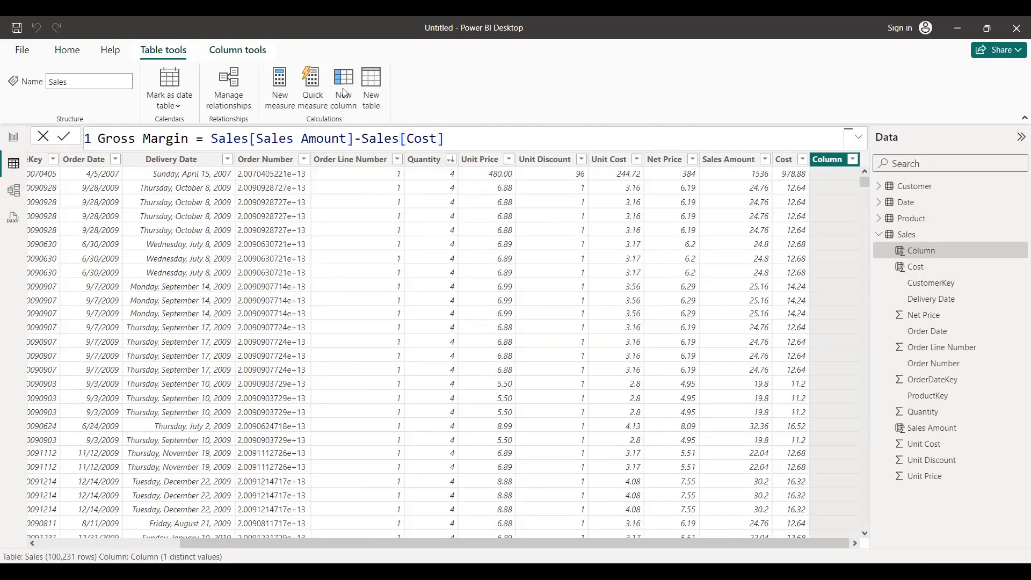
{"action": "key", "text": "Return"}
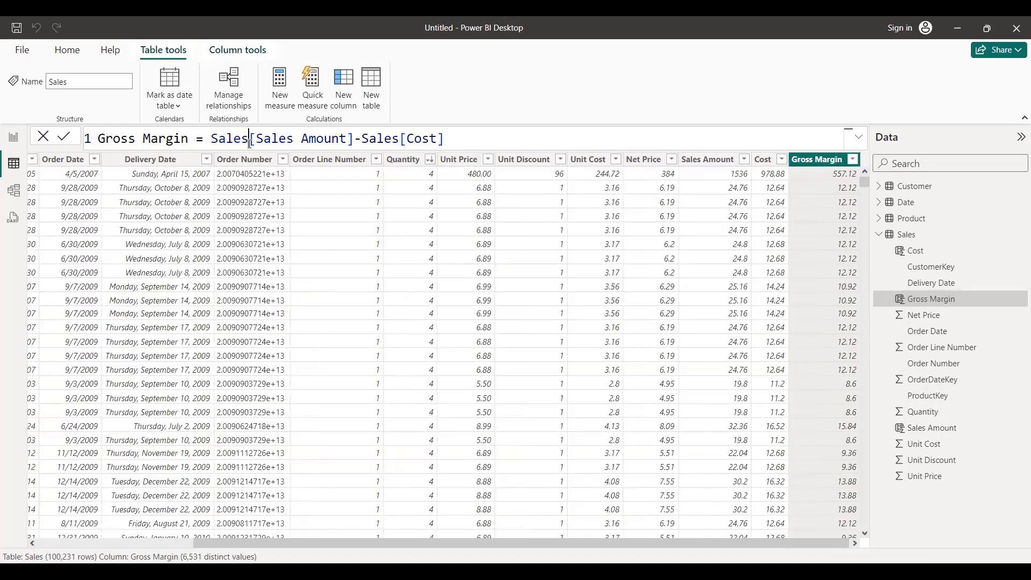
- Remove the Sales table prefix from both column references so the formula reads Gross Margin =[Sales Amount]-[Cost]
{"action": "key", "text": "BackSpace"}
{"action": "key", "text": "BackSpace"}
{"action": "key", "text": "BackSpace"}
{"action": "key", "text": "BackSpace"}
{"action": "key", "text": "BackSpace"}
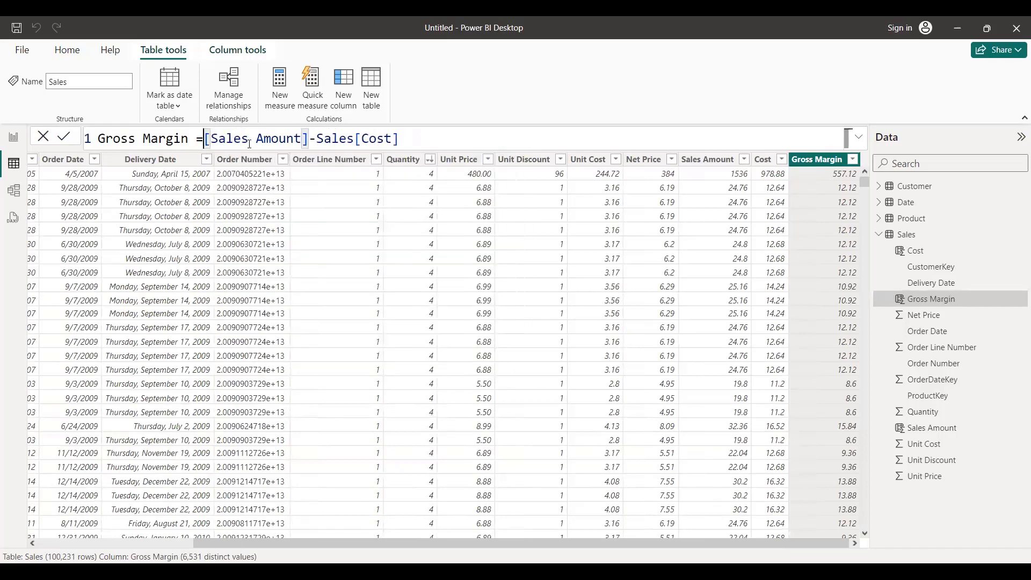
{"action": "left_click", "coordinate": [354, 138]}
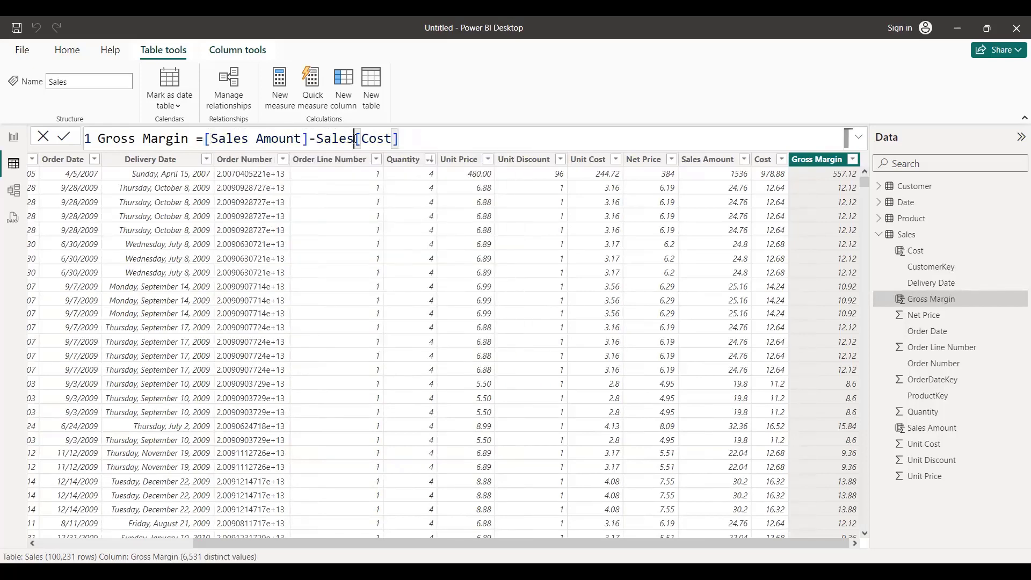
{"action": "key", "text": "BackSpace"}
{"action": "key", "text": "BackSpace"}
{"action": "key", "text": "BackSpace"}
{"action": "key", "text": "BackSpace"}
{"action": "key", "text": "BackSpace"}
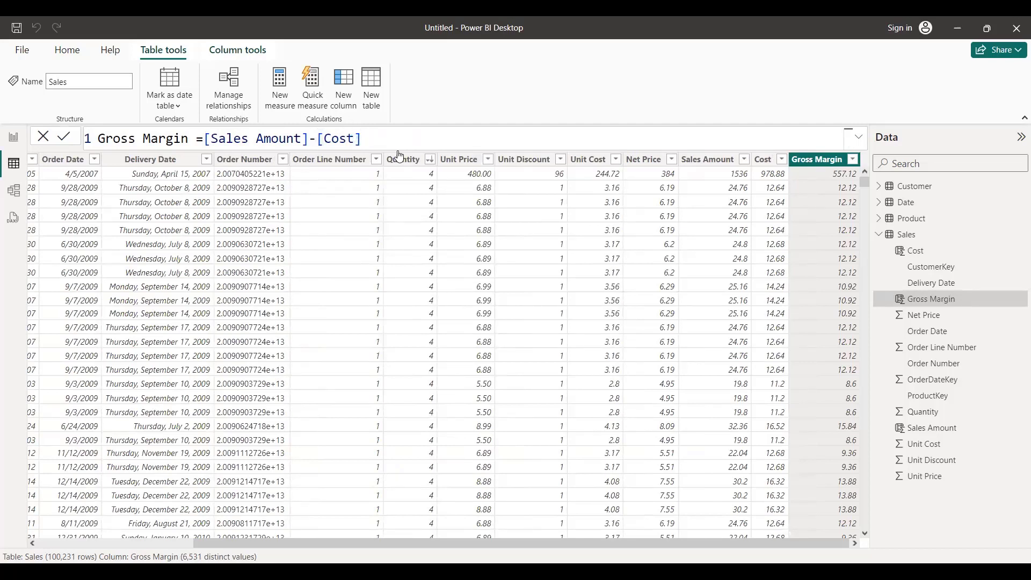
- Restore the space after the equals sign and the Sales table prefix before [Sales Amount] in the Gross Margin formula
{"action": "left_click", "coordinate": [207, 140]}
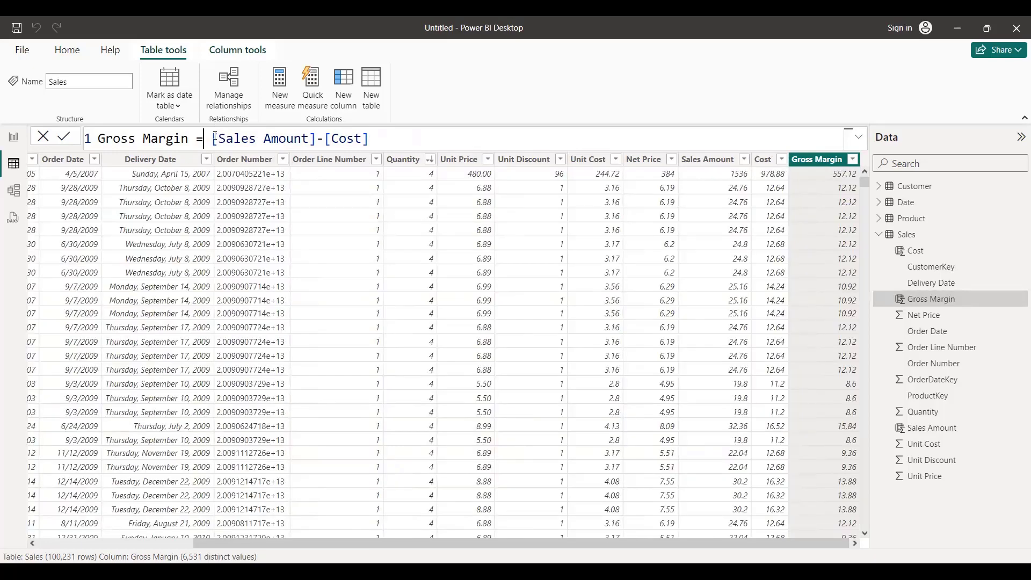
{"action": "left_click", "coordinate": [213, 139]}
{"action": "type", "text": "sale"}
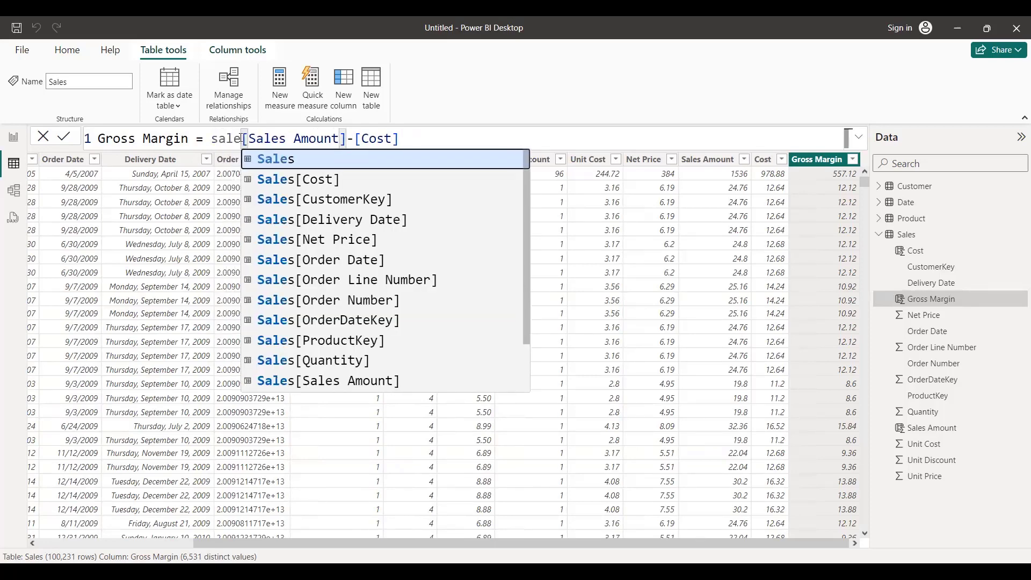
{"action": "key", "text": "Tab"}
{"action": "left_click", "coordinate": [364, 138]}
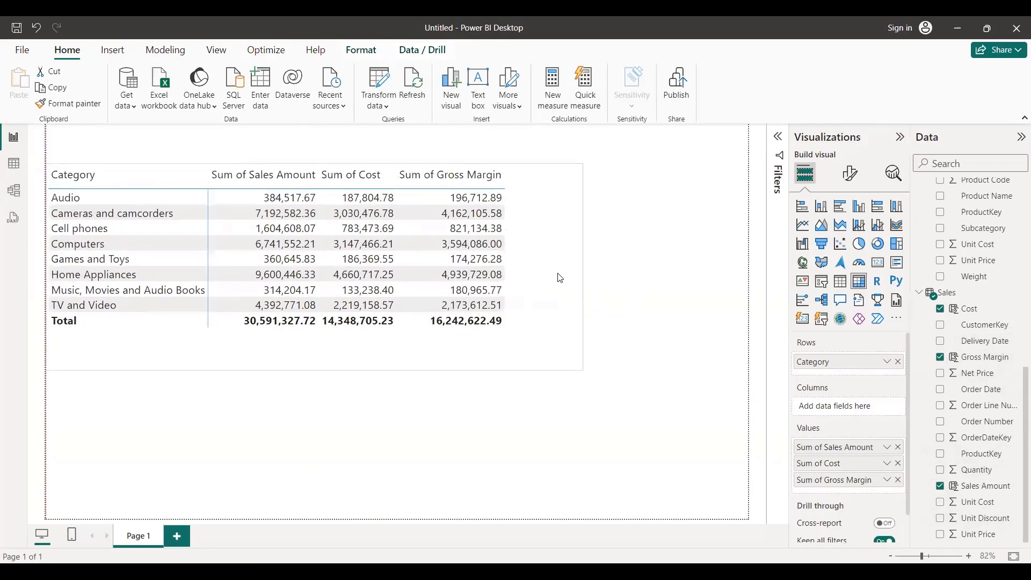
- Widen the matrix, and name a new calculated column in the Sales table Gross Margin %
{"action": "left_click_drag", "start_coordinate": [558, 274], "coordinate": [695, 275]}
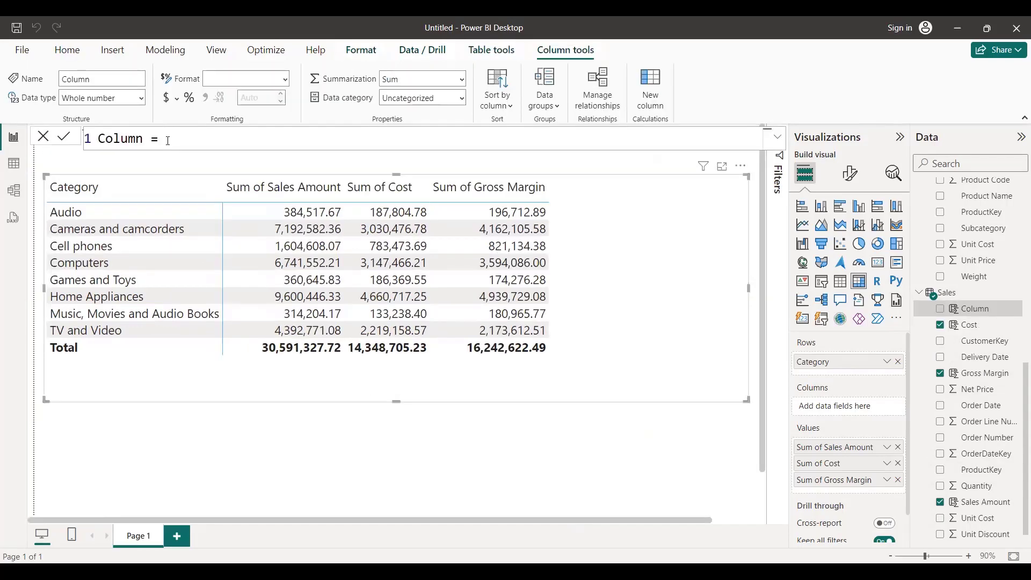
{"action": "key", "text": "ctrl+a"}
{"action": "key", "text": "BackSpace"}
{"action": "type", "text": "Gross"}
{"action": "key", "text": "BackSpace"}
{"action": "type", "text": "Margin % "}
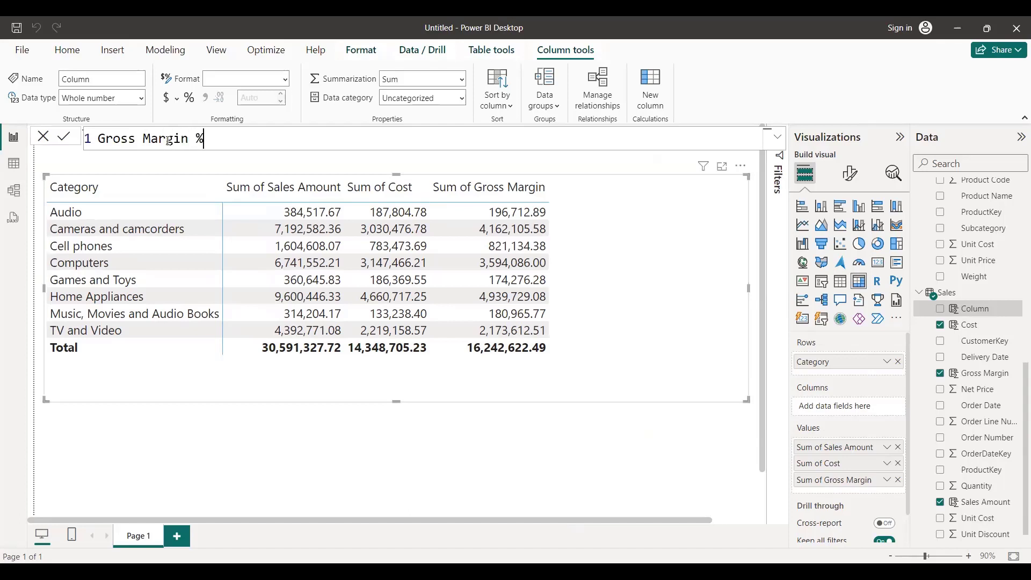
- Complete the column formula as Gross Margin % = Sales[Gross Margin]/Sales[Sales Amount] and commit it
{"action": "type", "text": "= gross"}
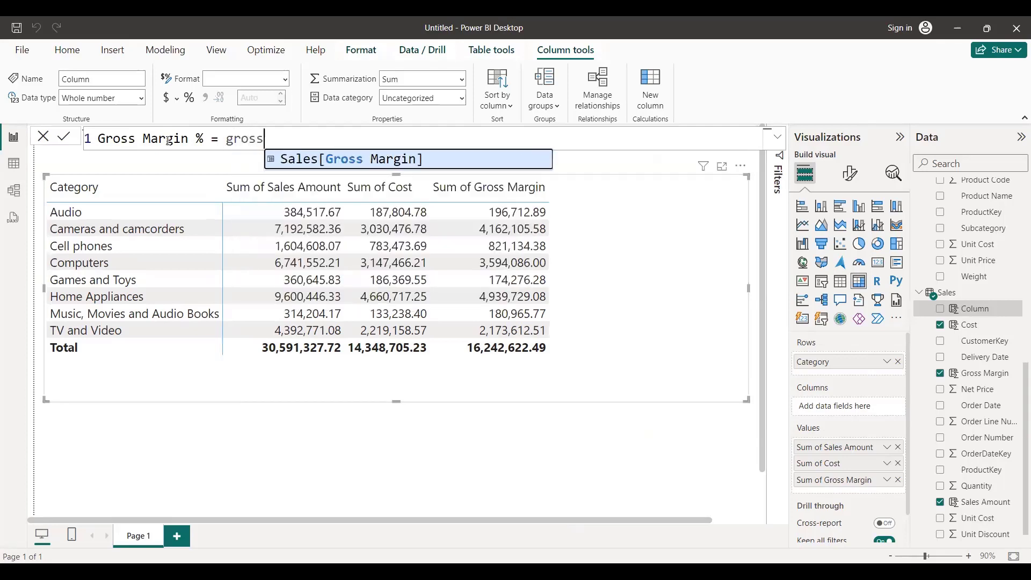
{"action": "key", "text": "Tab"}
{"action": "type", "text": "/"}
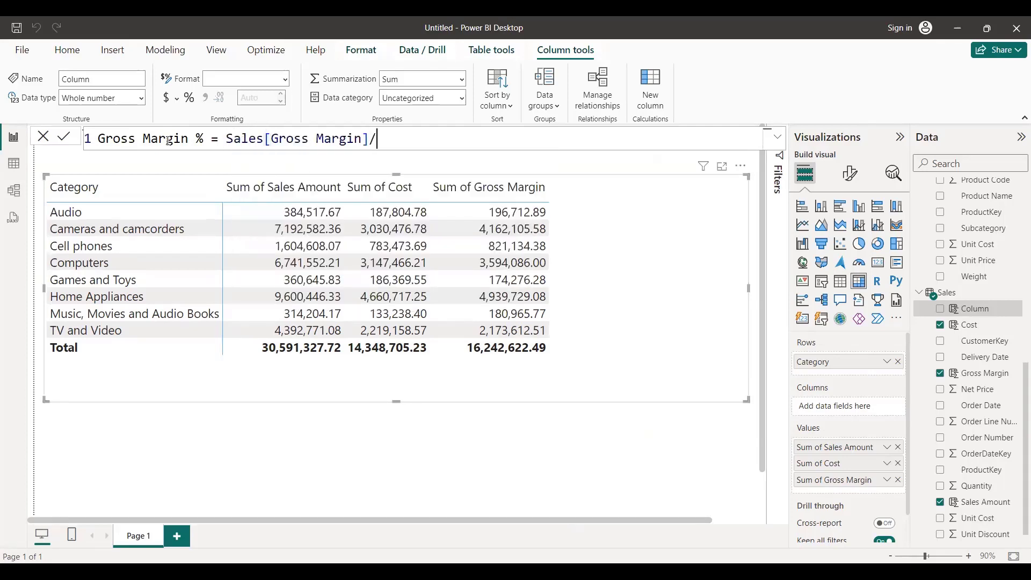
{"action": "type", "text": "sale"}
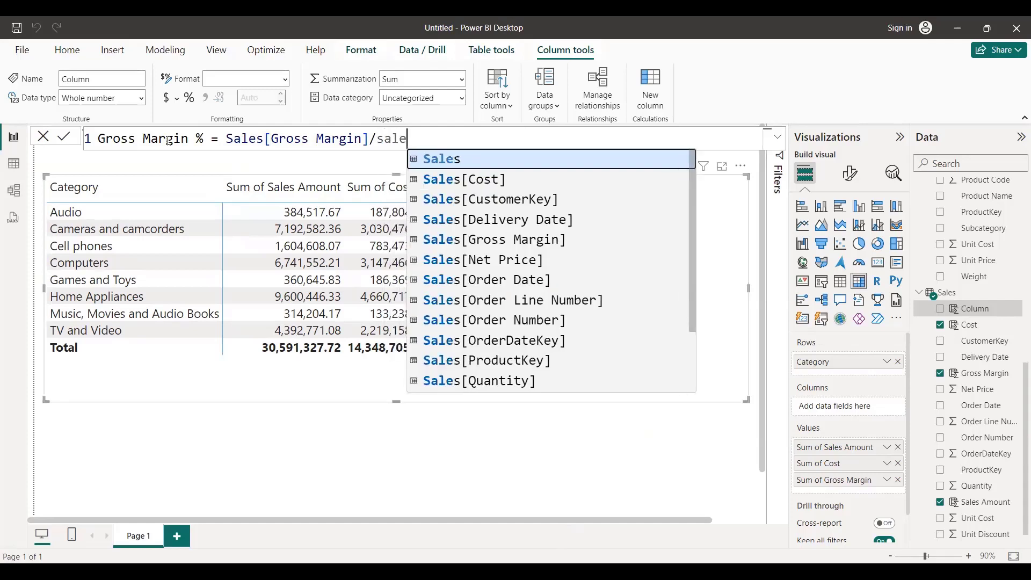
{"action": "type", "text": "s am"}
{"action": "key", "text": "Tab"}
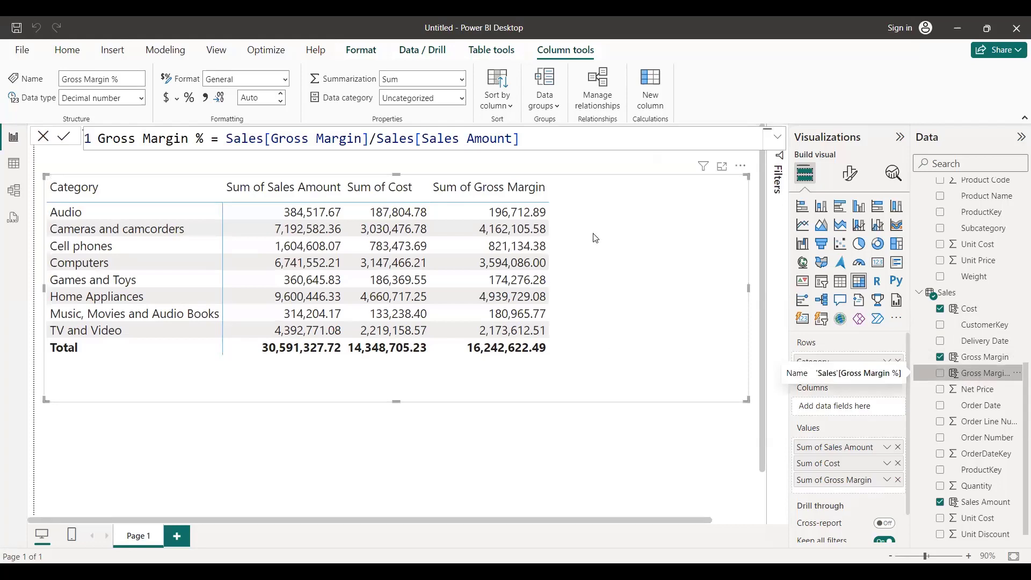
- Add Gross Margin % to the matrix values, formatted as a percentage and aggregated by Average
{"action": "left_click", "coordinate": [959, 373]}
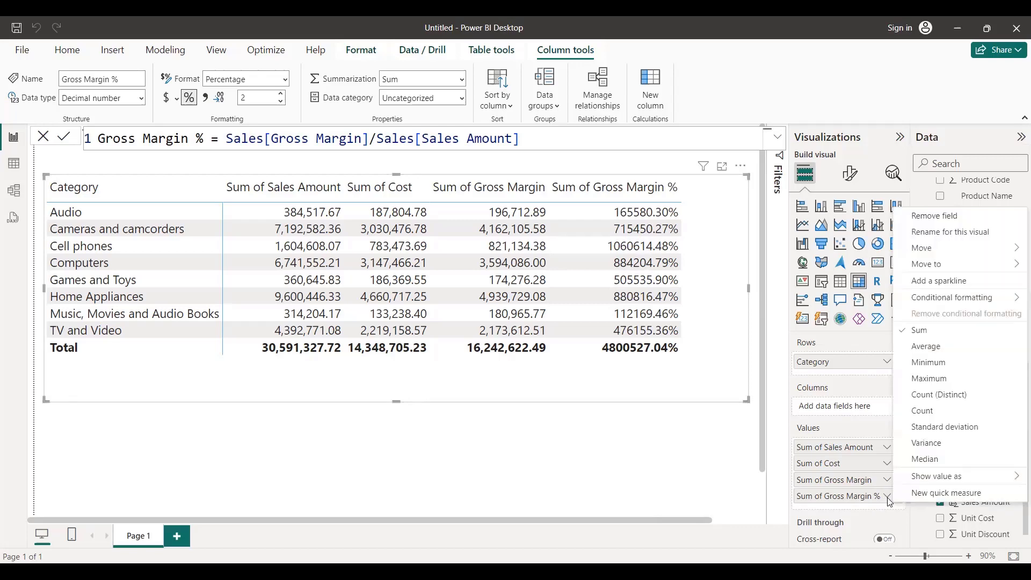
{"action": "left_click", "coordinate": [887, 496]}
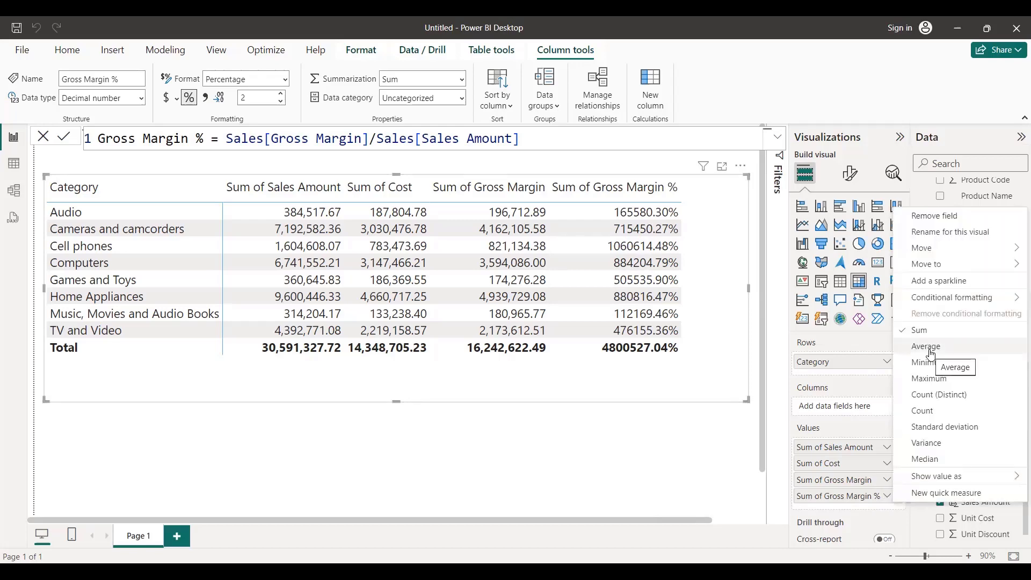
{"action": "left_click", "coordinate": [931, 349]}
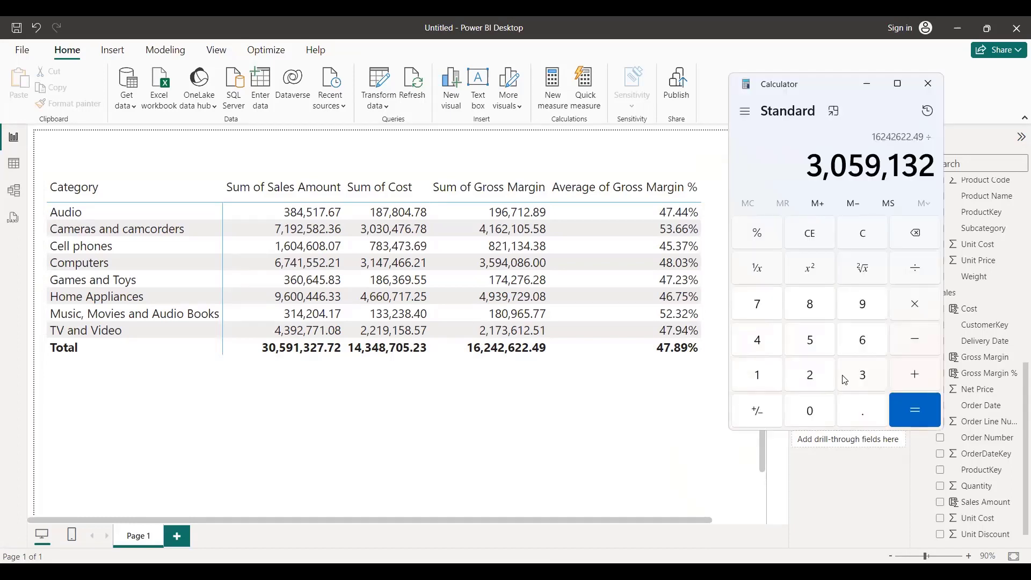
- Divide the total gross margin 16242622.49 by the total sales 30591327.72 in Calculator to check the ratio, and return to the Power BI report
{"action": "type", "text": "7"}
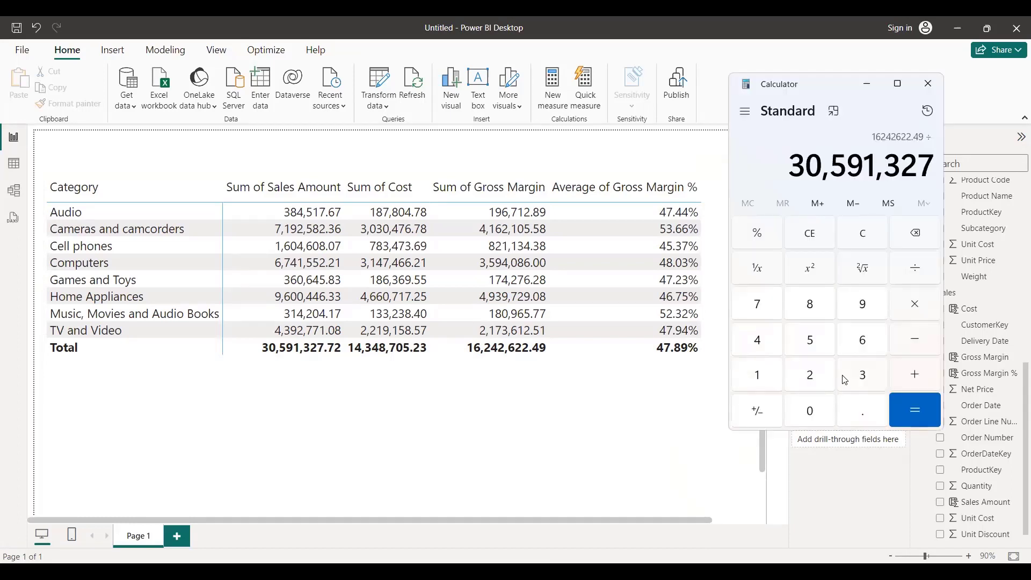
{"action": "type", "text": ".72"}
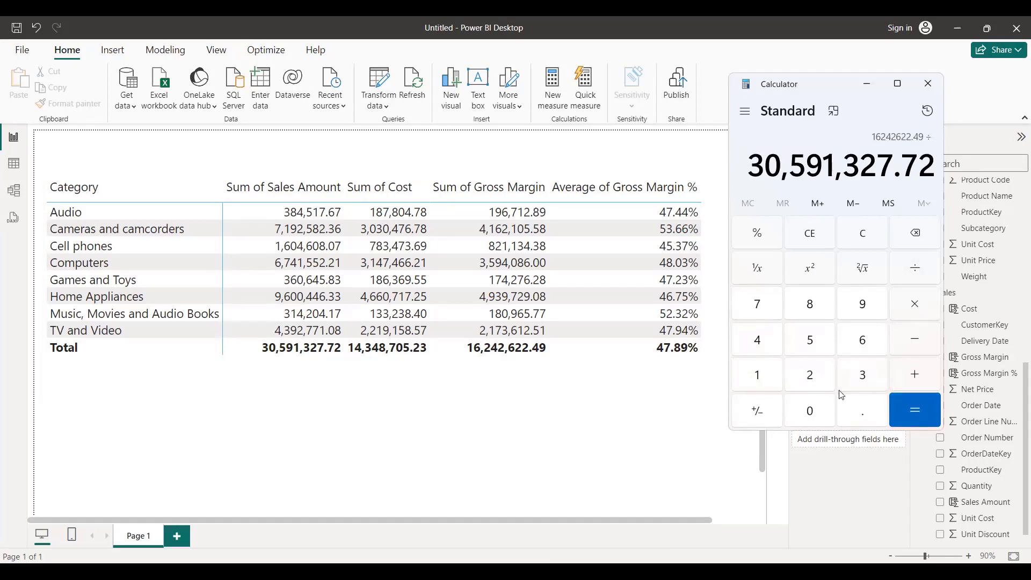
{"action": "left_click", "coordinate": [911, 414]}
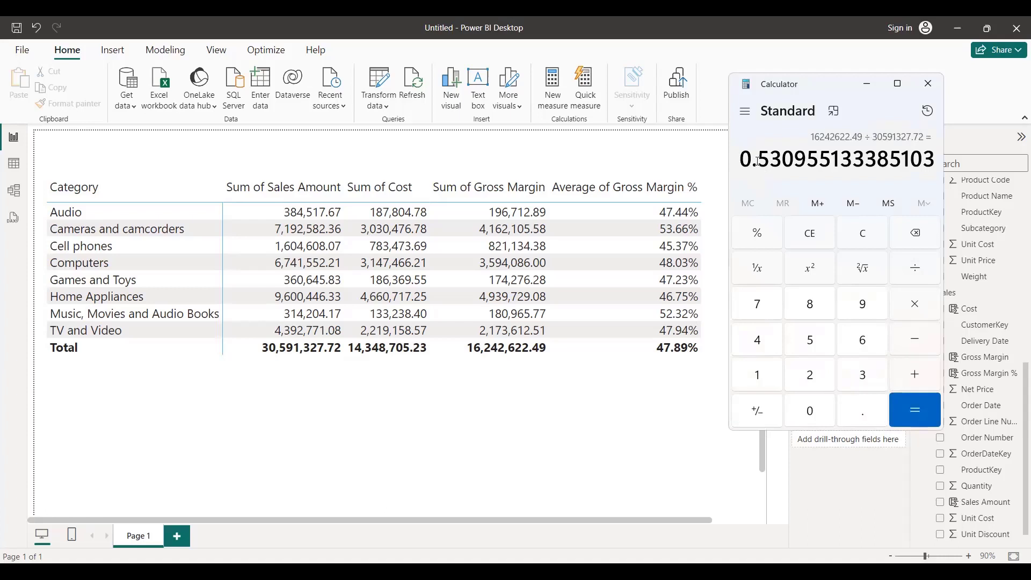
{"action": "left_click_drag", "start_coordinate": [758, 161], "coordinate": [781, 161]}
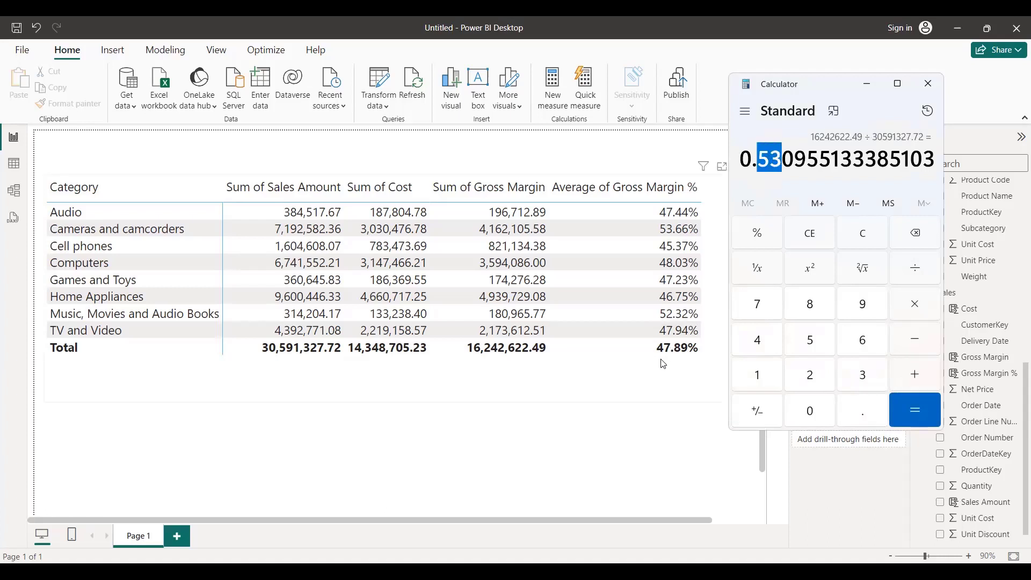
{"action": "left_click", "coordinate": [1, 88]}
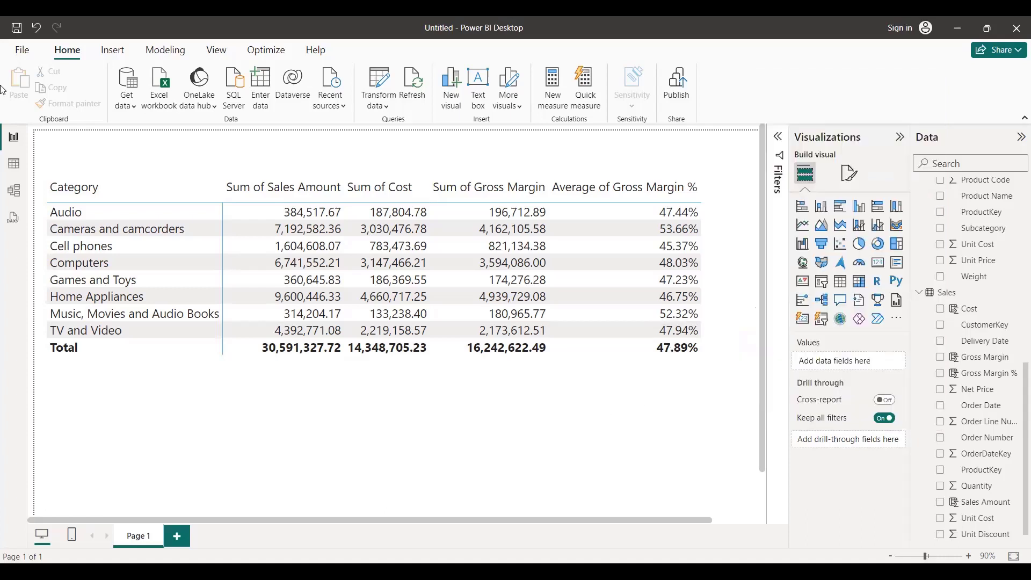
- Examine the calculated columns of the Sales table row by row in Table view
{"action": "left_click", "coordinate": [14, 163]}
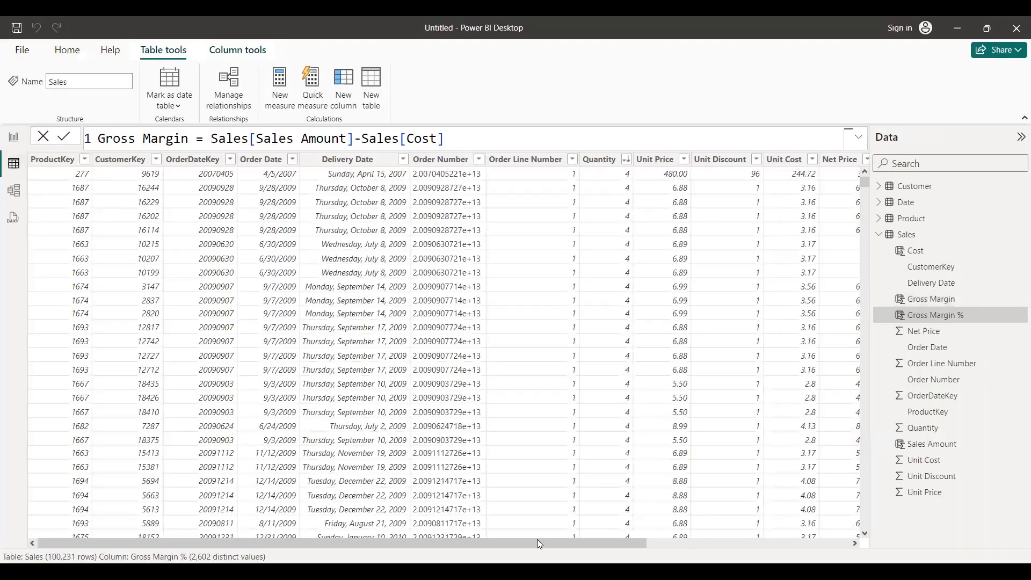
{"action": "left_click", "coordinate": [691, 541]}
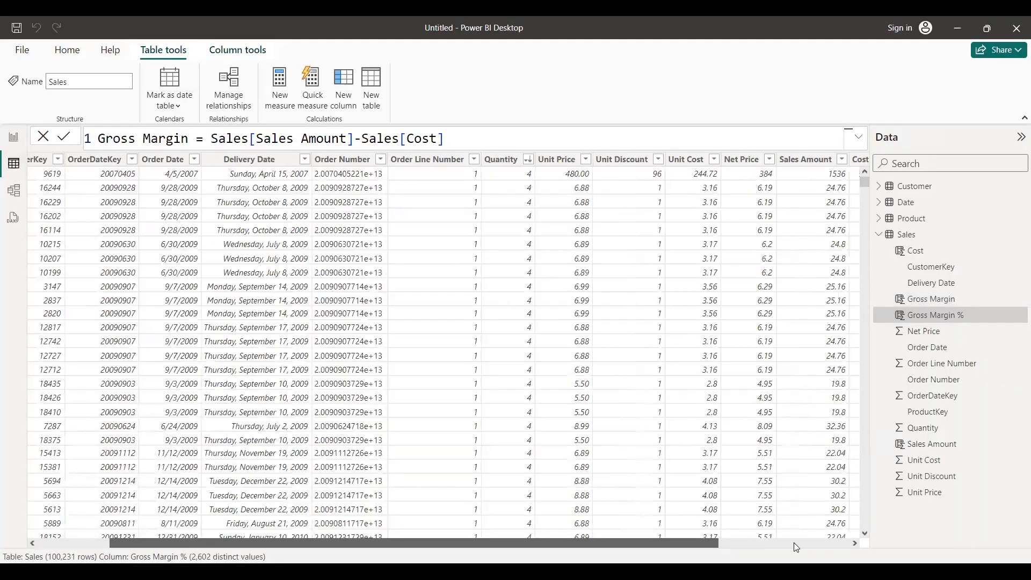
{"action": "left_click", "coordinate": [812, 545]}
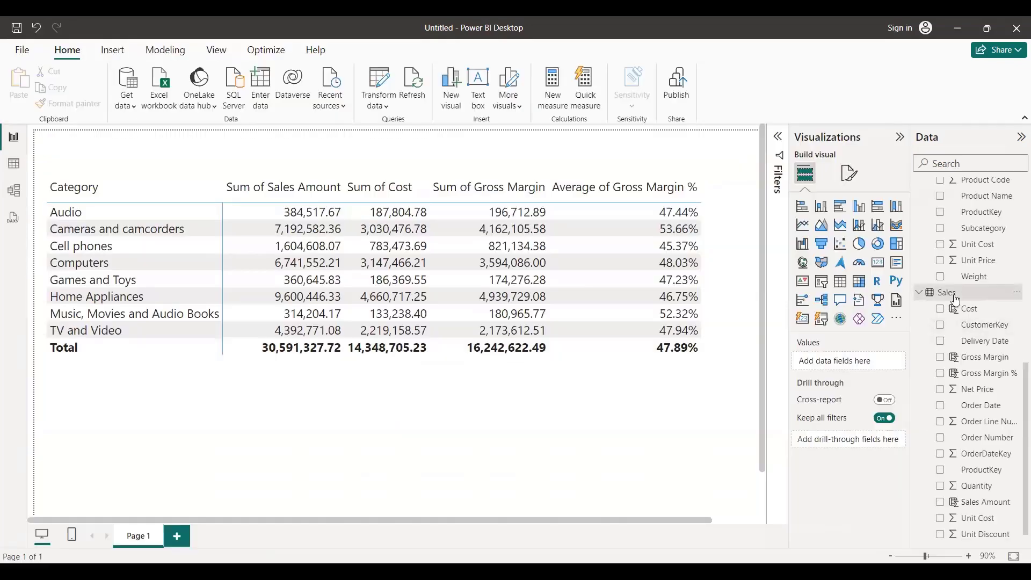
- Create a new measure in the Sales table and begin its formula as Margin % = SUM(
{"action": "left_click", "coordinate": [949, 292]}
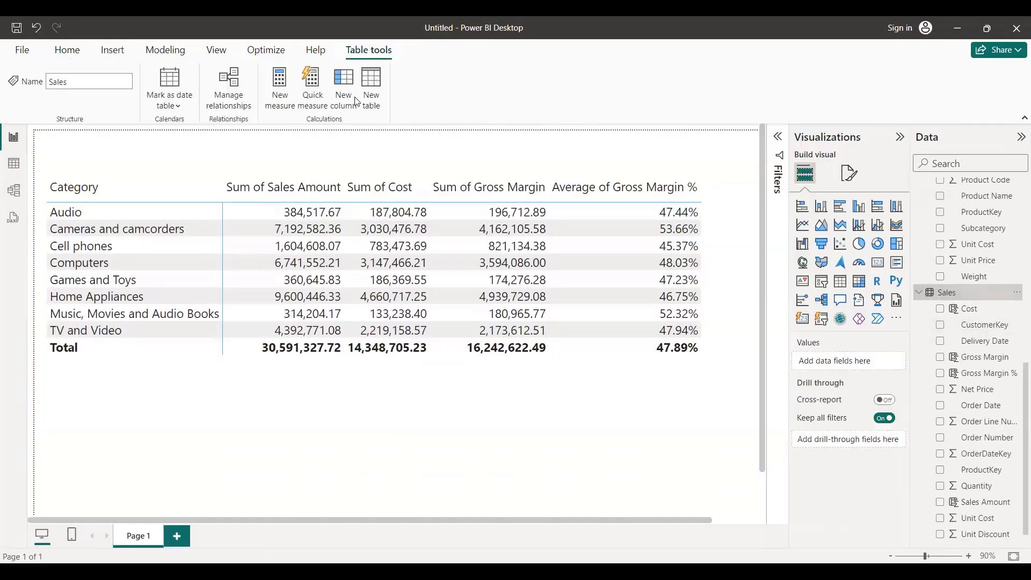
{"action": "left_click", "coordinate": [277, 95]}
{"action": "type", "text": "Mar"}
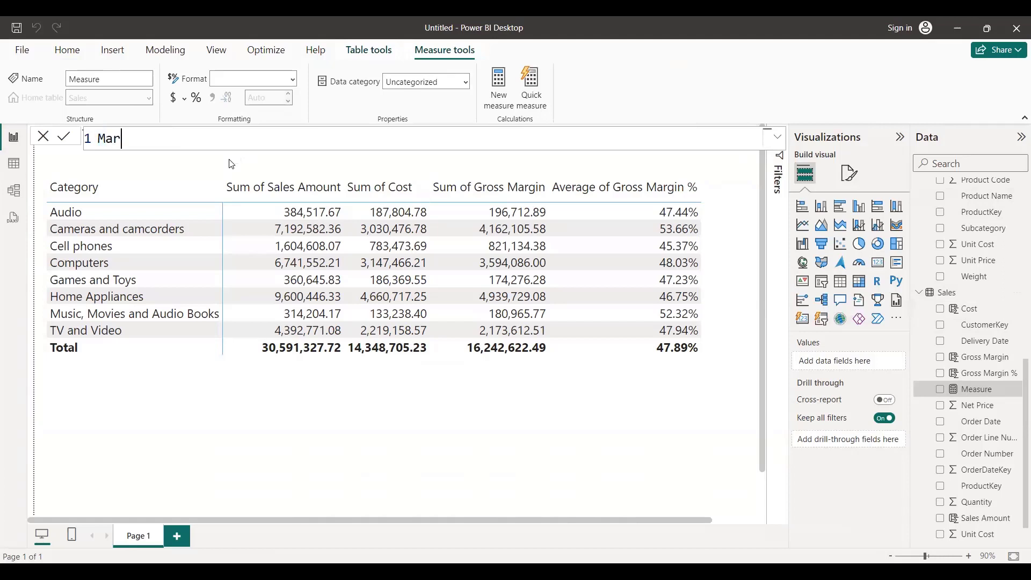
{"action": "type", "text": "gin % = SUM("}
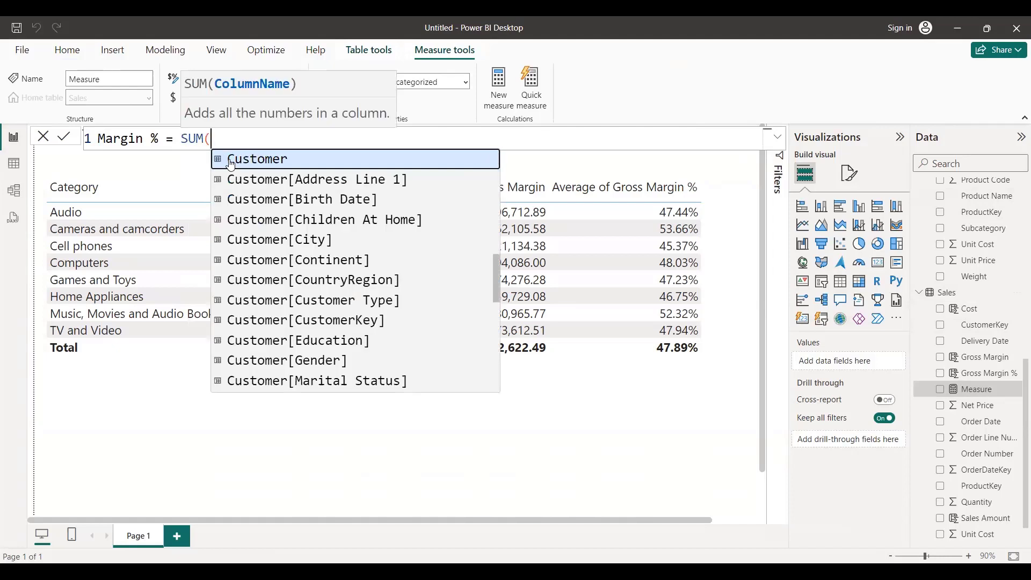
{"action": "type", "text": "gross"}
{"action": "key", "text": "Tab"}
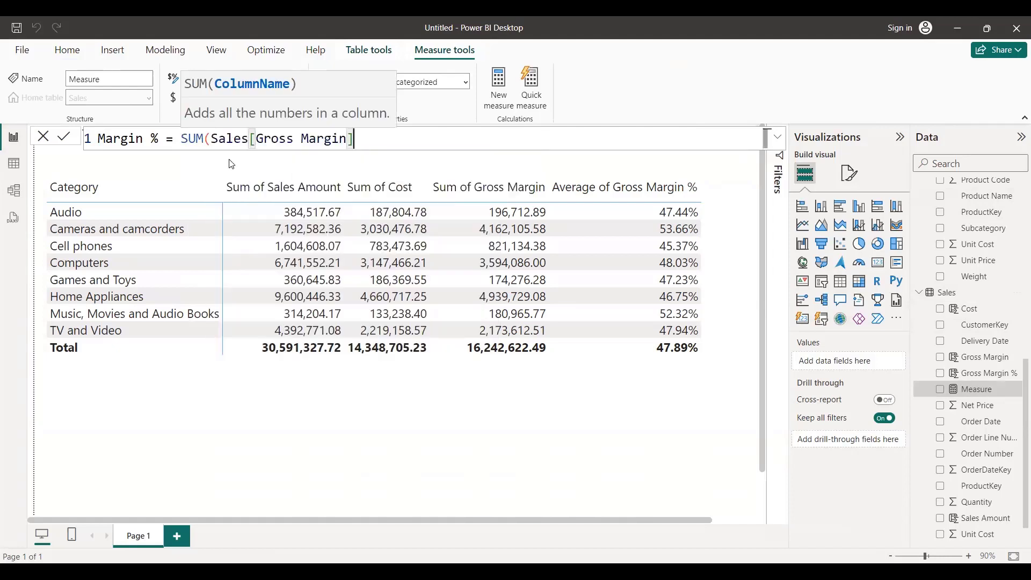
{"action": "type", "text": ")/"}
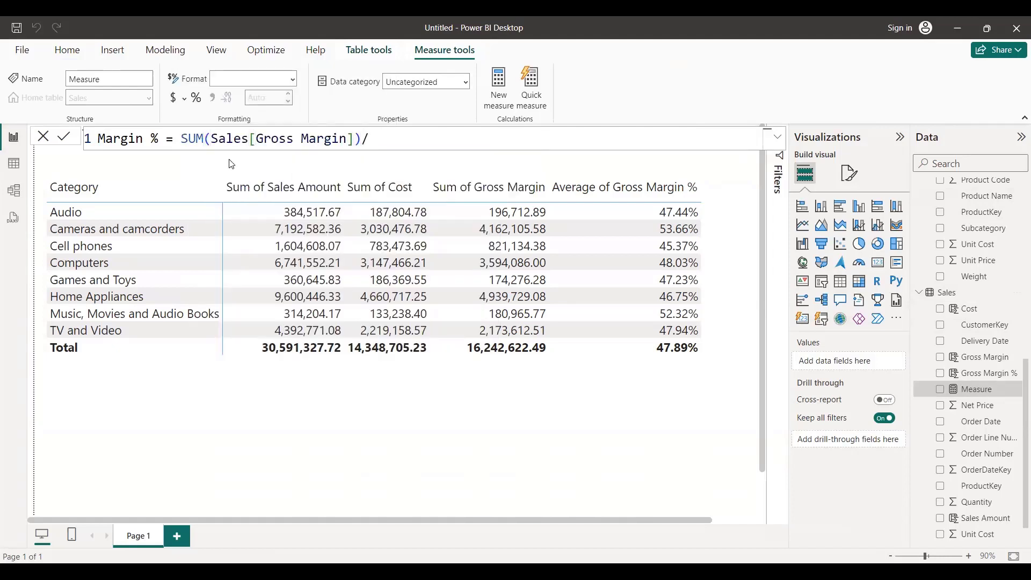
{"action": "type", "text": "sum"}
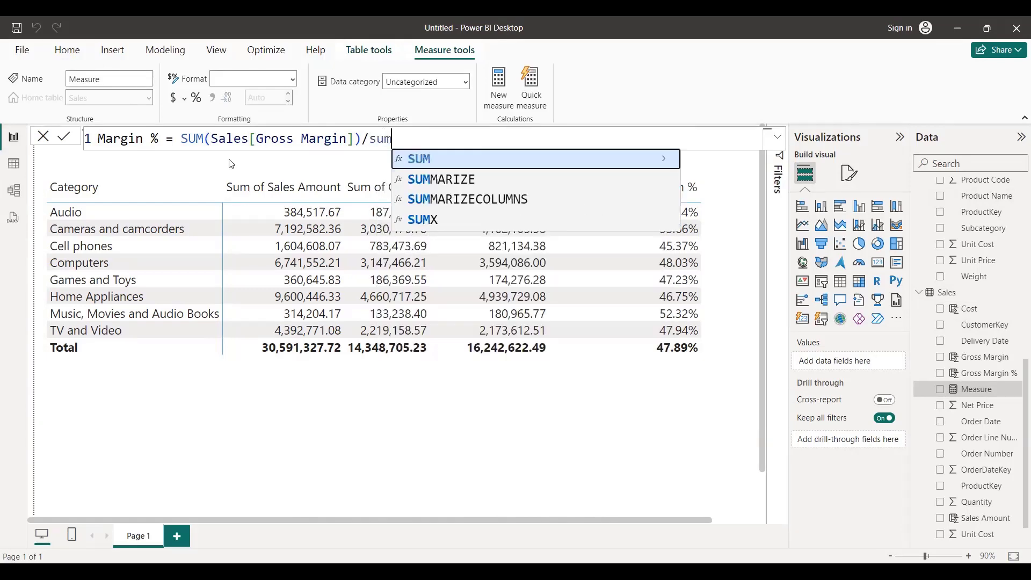
{"action": "key", "text": "Tab"}
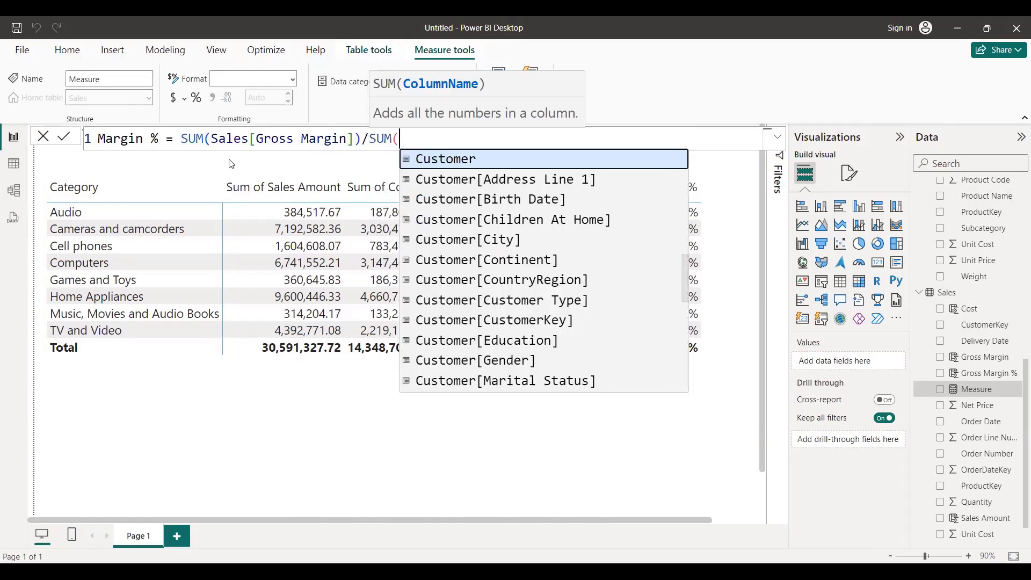
{"action": "key", "text": "BackSpace"}
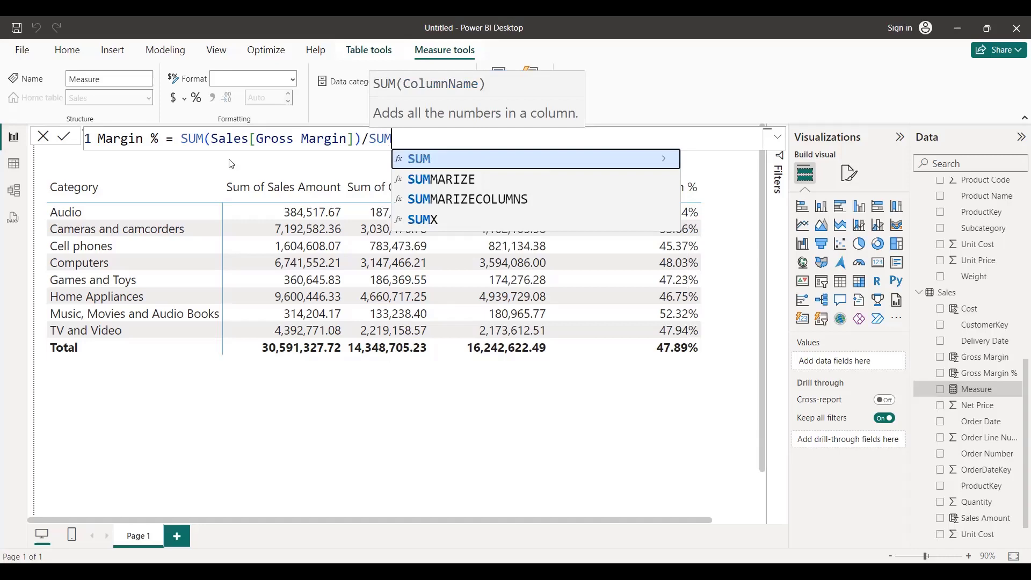
{"action": "key", "text": "BackSpace"}
{"action": "key", "text": "BackSpace"}
{"action": "key", "text": "BackSpace"}
{"action": "key", "text": "BackSpace"}
{"action": "key", "text": "BackSpace"}
{"action": "key", "text": "BackSpace"}
{"action": "key", "text": "BackSpace"}
{"action": "key", "text": "BackSpace"}
{"action": "key", "text": "BackSpace"}
{"action": "key", "text": "BackSpace"}
{"action": "key", "text": "BackSpace"}
{"action": "key", "text": "BackSpace"}
{"action": "key", "text": "BackSpace"}
{"action": "key", "text": "BackSpace"}
{"action": "key", "text": "BackSpace"}
{"action": "key", "text": "BackSpace"}
{"action": "key", "text": "BackSpace"}
{"action": "key", "text": "BackSpace"}
{"action": "key", "text": "BackSpace"}
{"action": "key", "text": "BackSpace"}
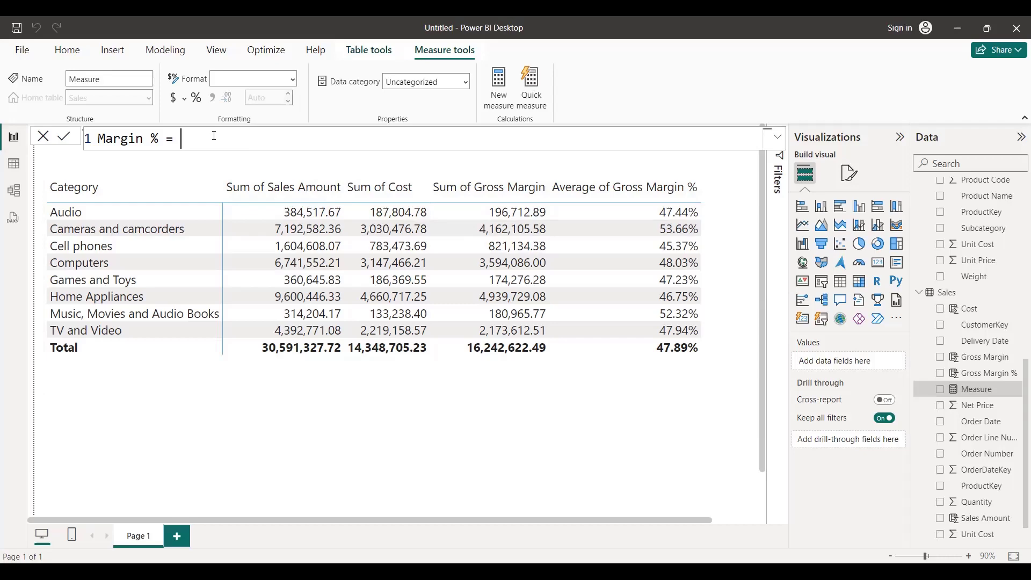
{"action": "type", "text": "sales amoun"}
{"action": "key", "text": "BackSpace"}
{"action": "key", "text": "BackSpace"}
{"action": "key", "text": "BackSpace"}
{"action": "key", "text": "BackSpace"}
{"action": "key", "text": "BackSpace"}
{"action": "key", "text": "BackSpace"}
{"action": "key", "text": "BackSpace"}
{"action": "key", "text": "BackSpace"}
{"action": "key", "text": "BackSpace"}
{"action": "key", "text": "BackSpace"}
{"action": "key", "text": "BackSpace"}
{"action": "type", "text": "sum"}
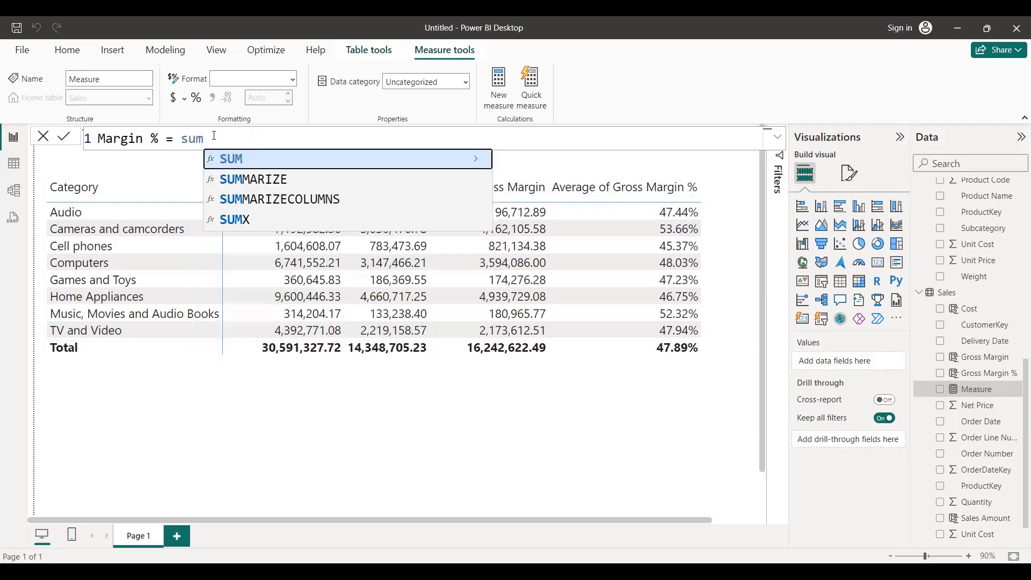
{"action": "key", "text": "Tab"}
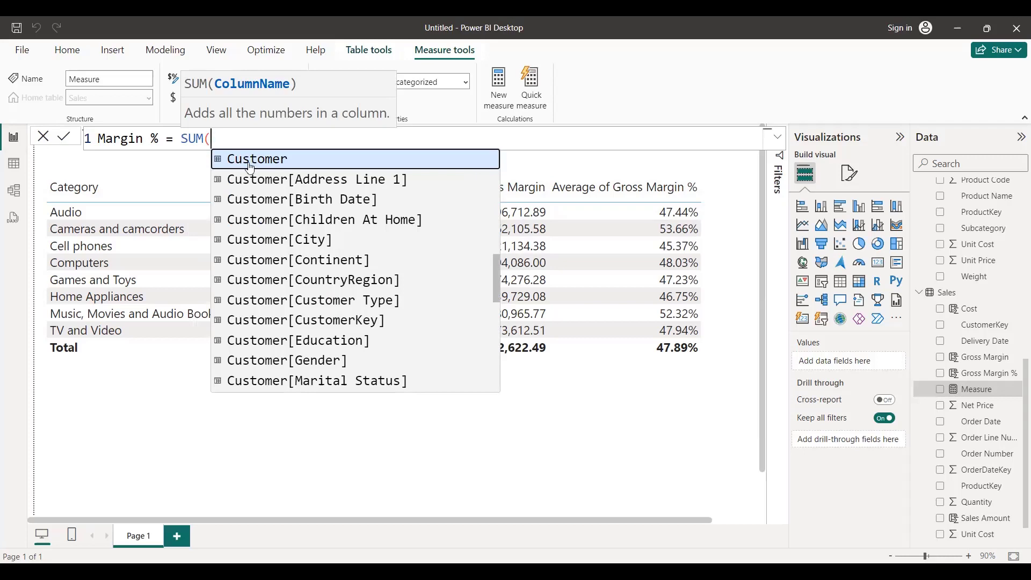
- Complete the measure formula as Margin % = SUM(Sales[Gross Margin])/SUM(Sales[Sales Amount]) and commit it
{"action": "scroll", "coordinate": [324, 305], "scroll_direction": "down", "scroll_amount": 2}
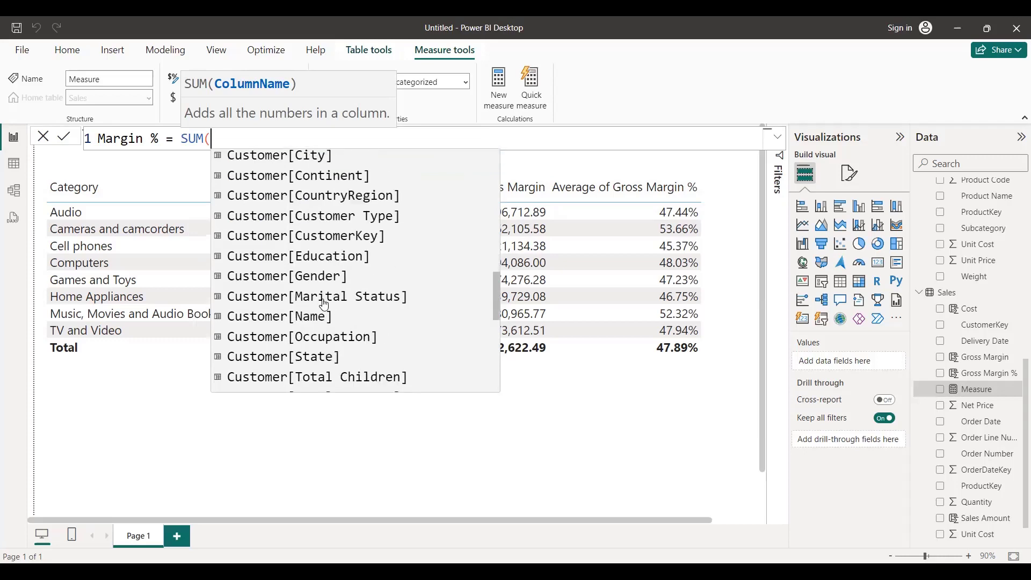
{"action": "type", "text": "gros"}
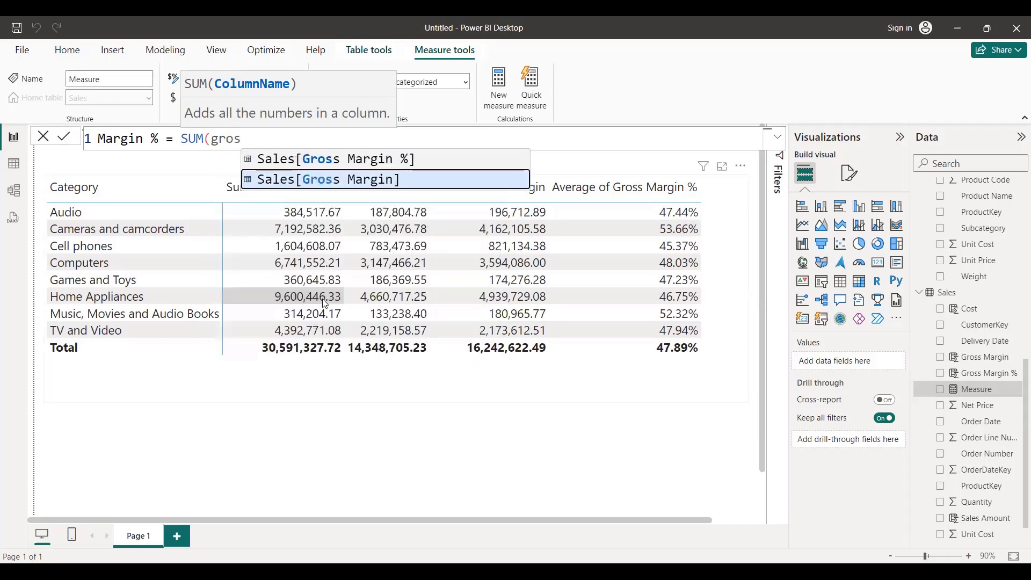
{"action": "key", "text": "Tab"}
{"action": "type", "text": ")/sum"}
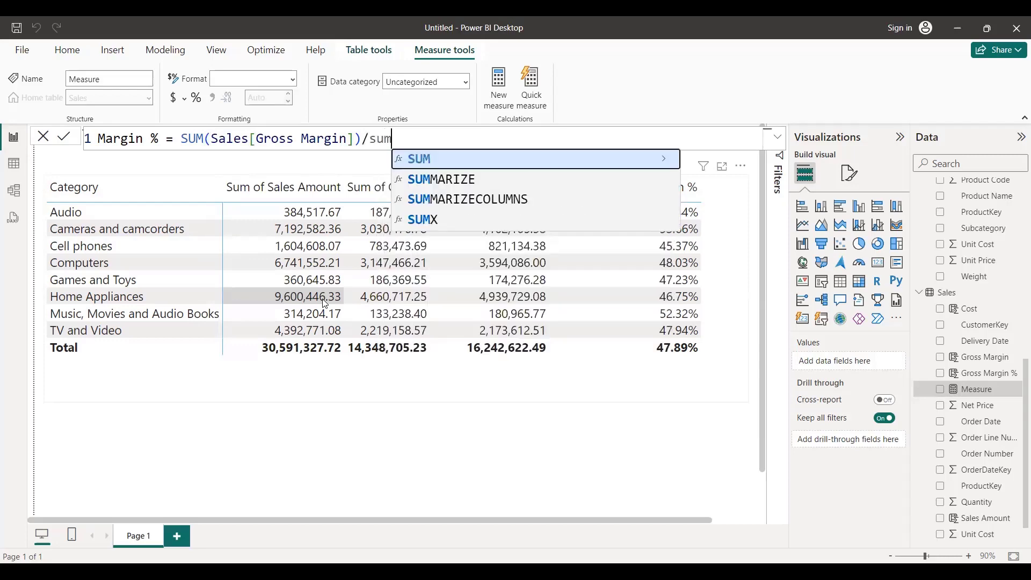
{"action": "key", "text": "Tab"}
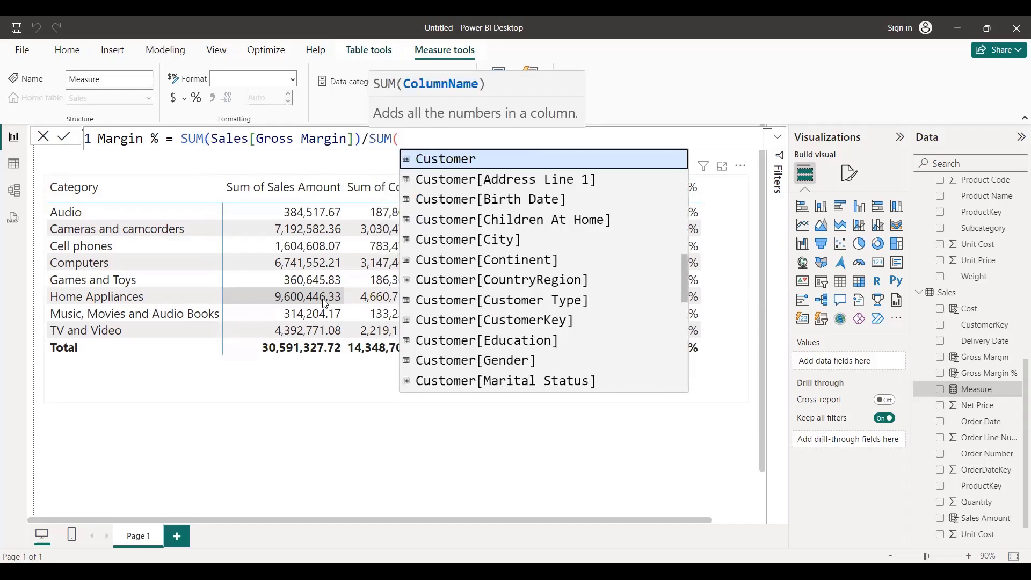
{"action": "type", "text": "sales am"}
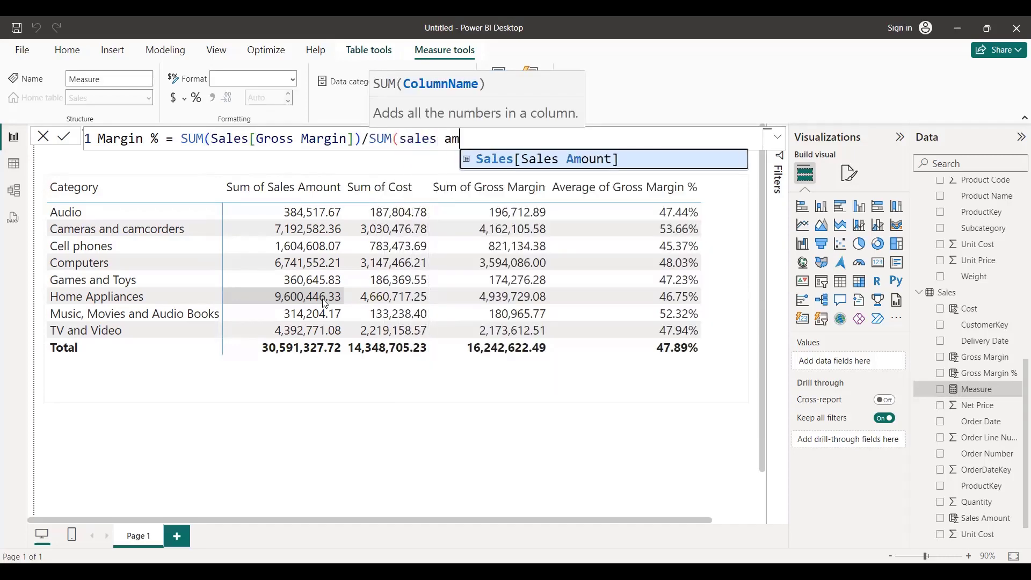
{"action": "key", "text": "Tab"}
{"action": "type", "text": ")"}
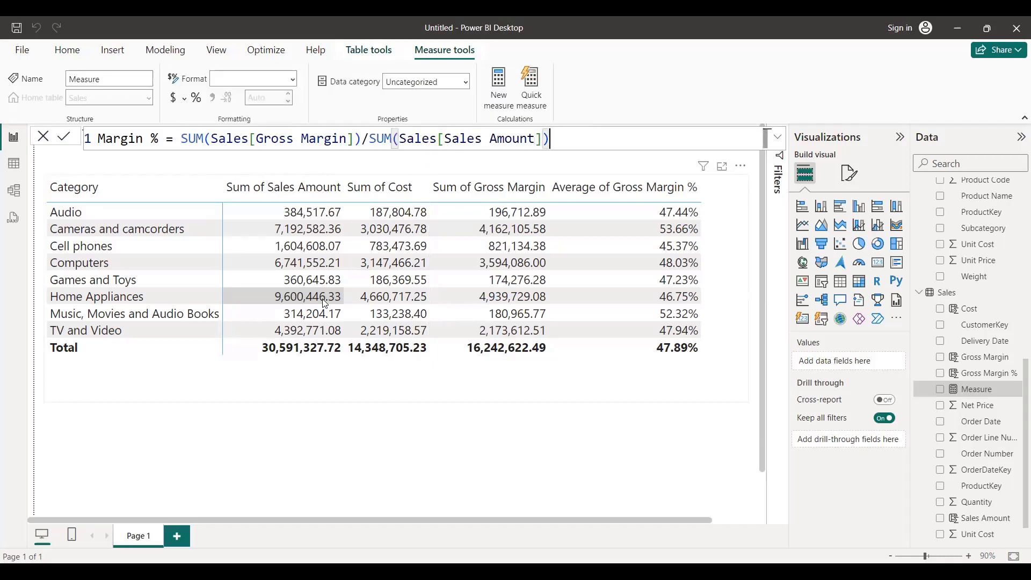
{"action": "key", "text": "Return"}
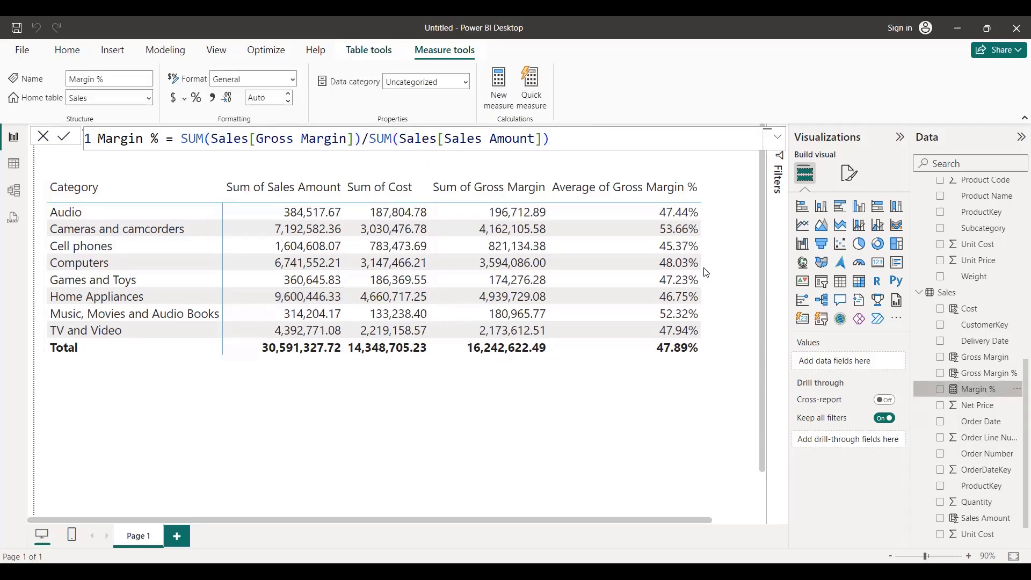
- Add the Margin % measure to the category matrix and remove the Sales Amount, Cost and Gross Margin sums from its values
{"action": "left_click", "coordinate": [708, 275]}
{"action": "left_click", "coordinate": [940, 389]}
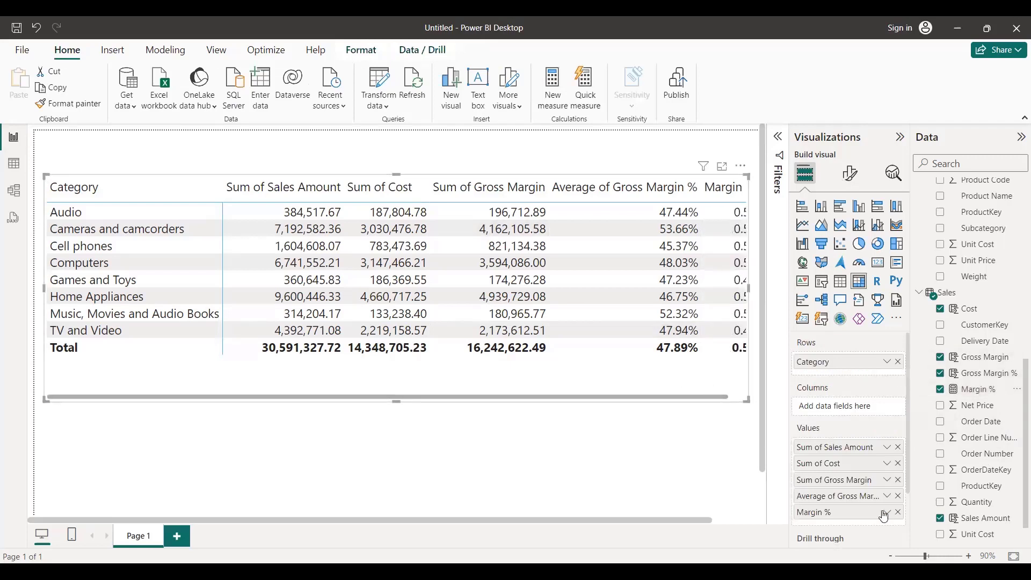
{"action": "left_click", "coordinate": [899, 448]}
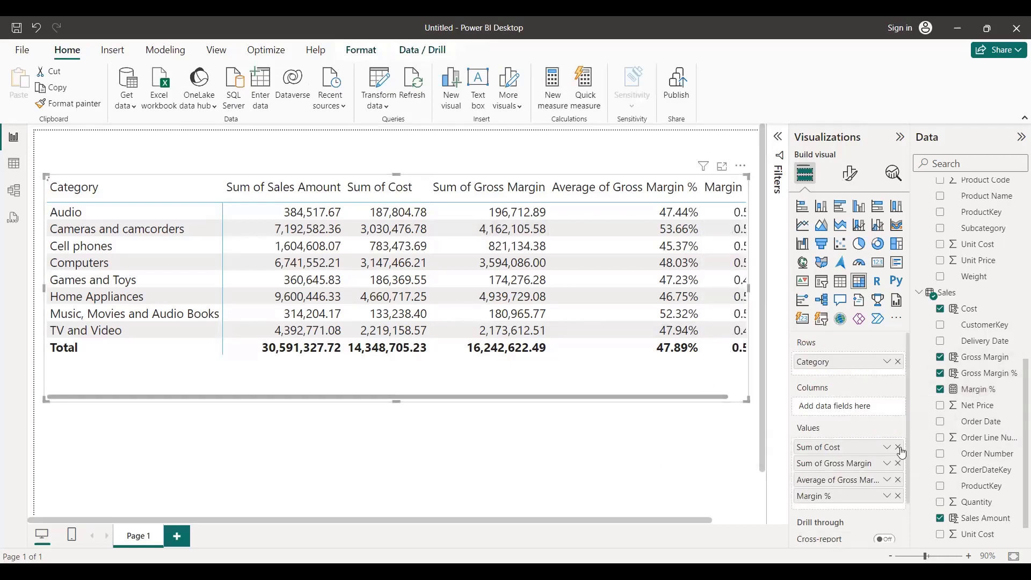
{"action": "left_click", "coordinate": [899, 448]}
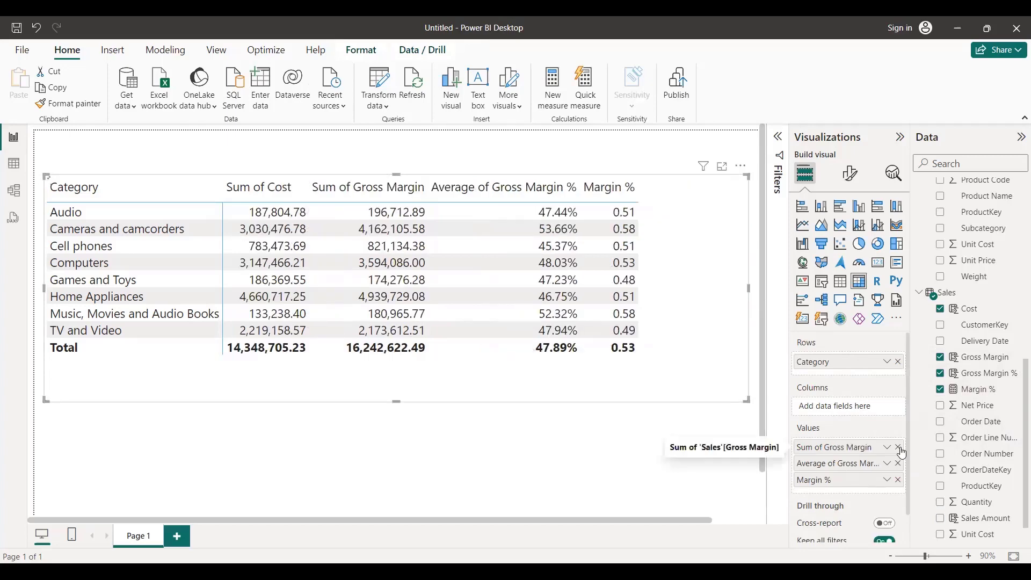
{"action": "left_click", "coordinate": [900, 448]}
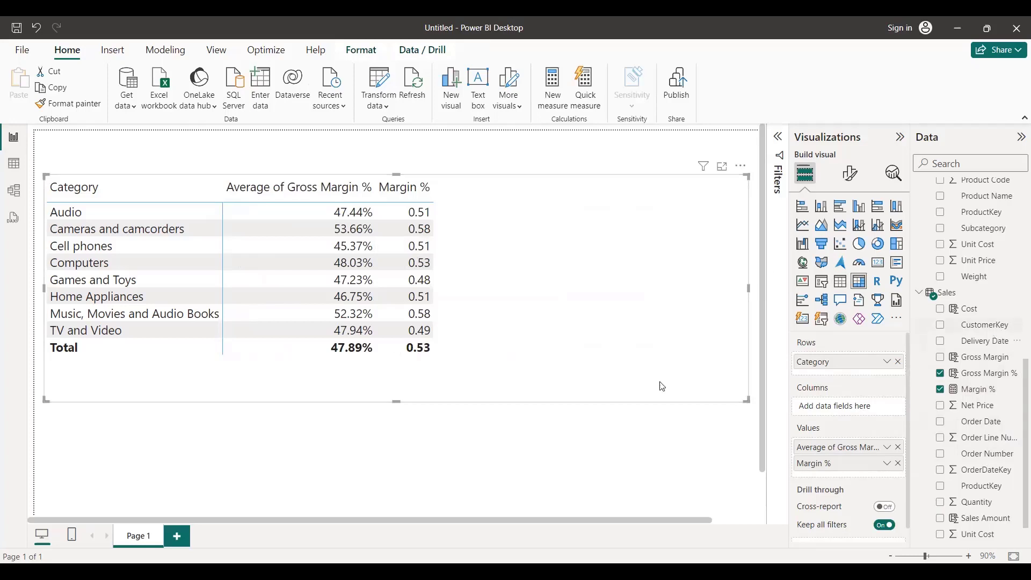
- Format the Margin % measure as a percentage with two decimals, and close Calculator after comparing the matrix total with its ratio
{"action": "left_click", "coordinate": [981, 390]}
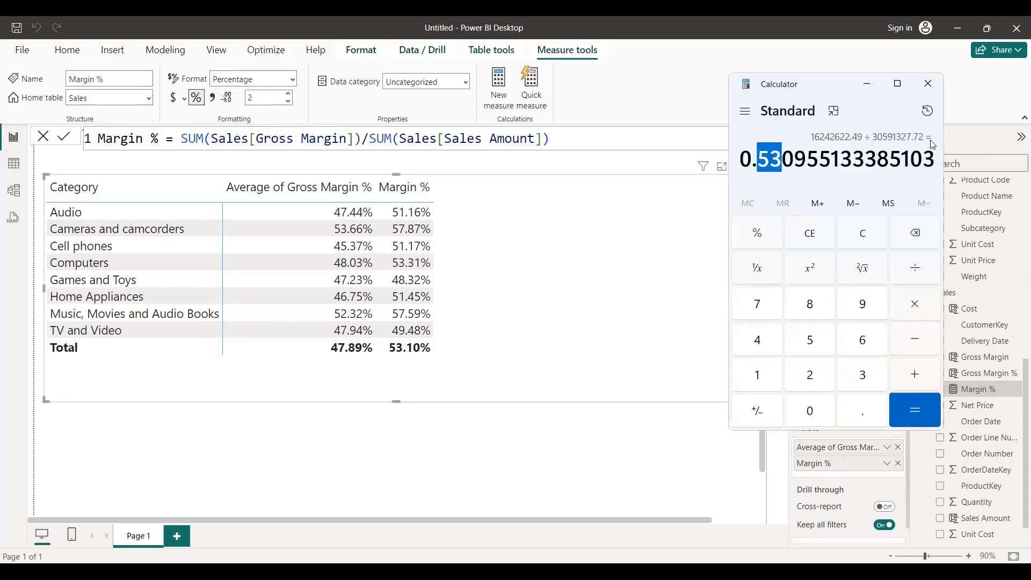
{"action": "left_click", "coordinate": [928, 84]}
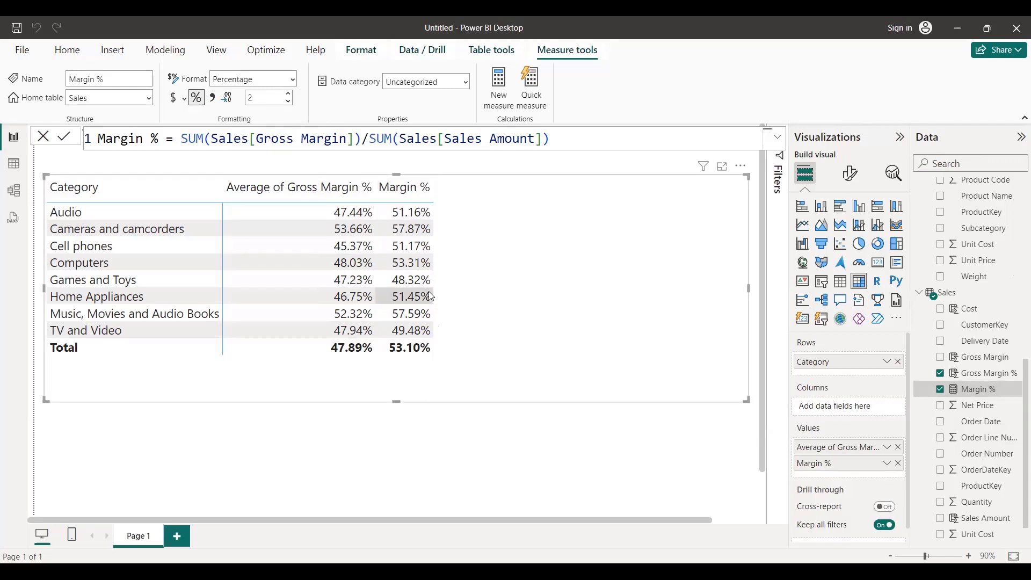
- Remove the average of Gross Margin % from the matrix and start a new measure in the Sales table
{"action": "left_click", "coordinate": [934, 293]}
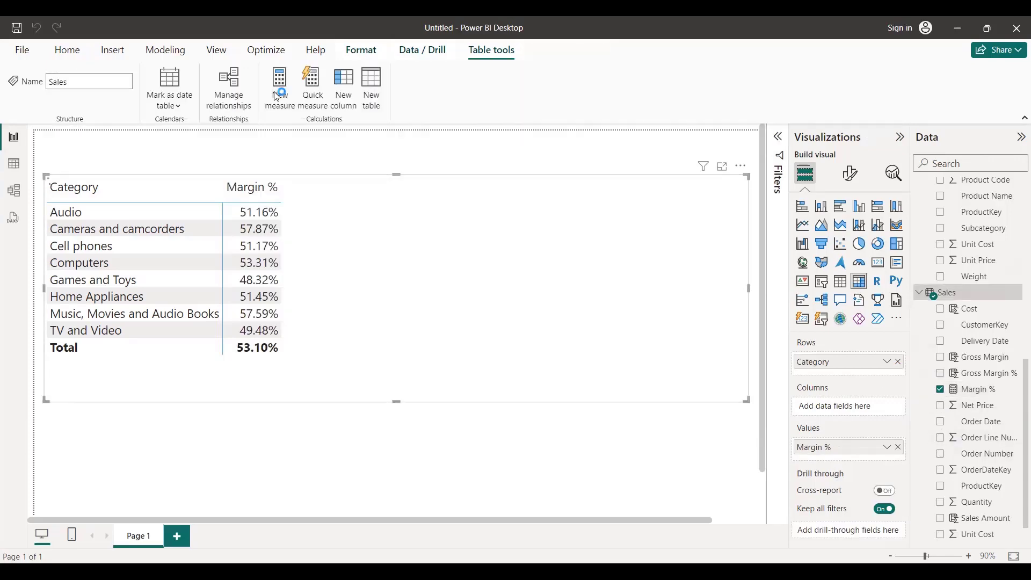